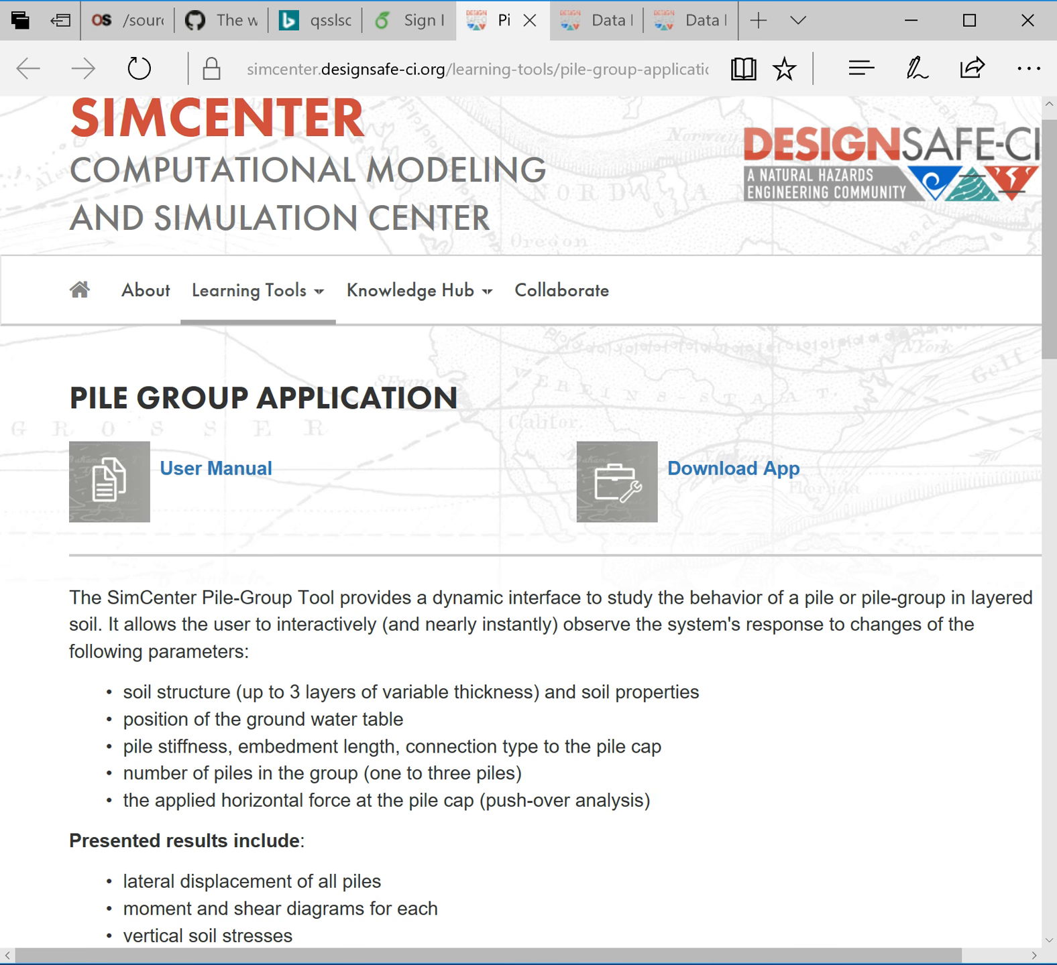
Step: Switch from the browser to the running SimCenter Pile Group Tool
mouse_move(323, 964)
click(211, 945)
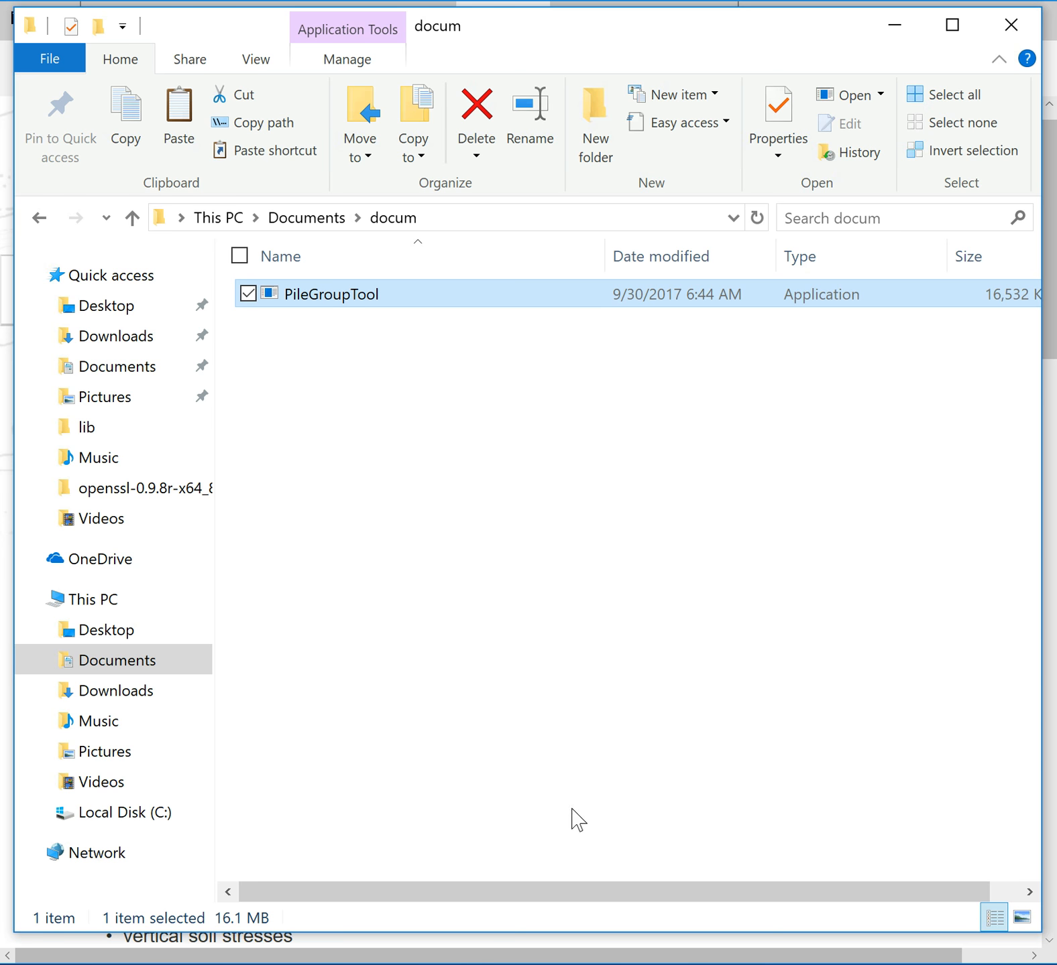
key(alt+Tab)
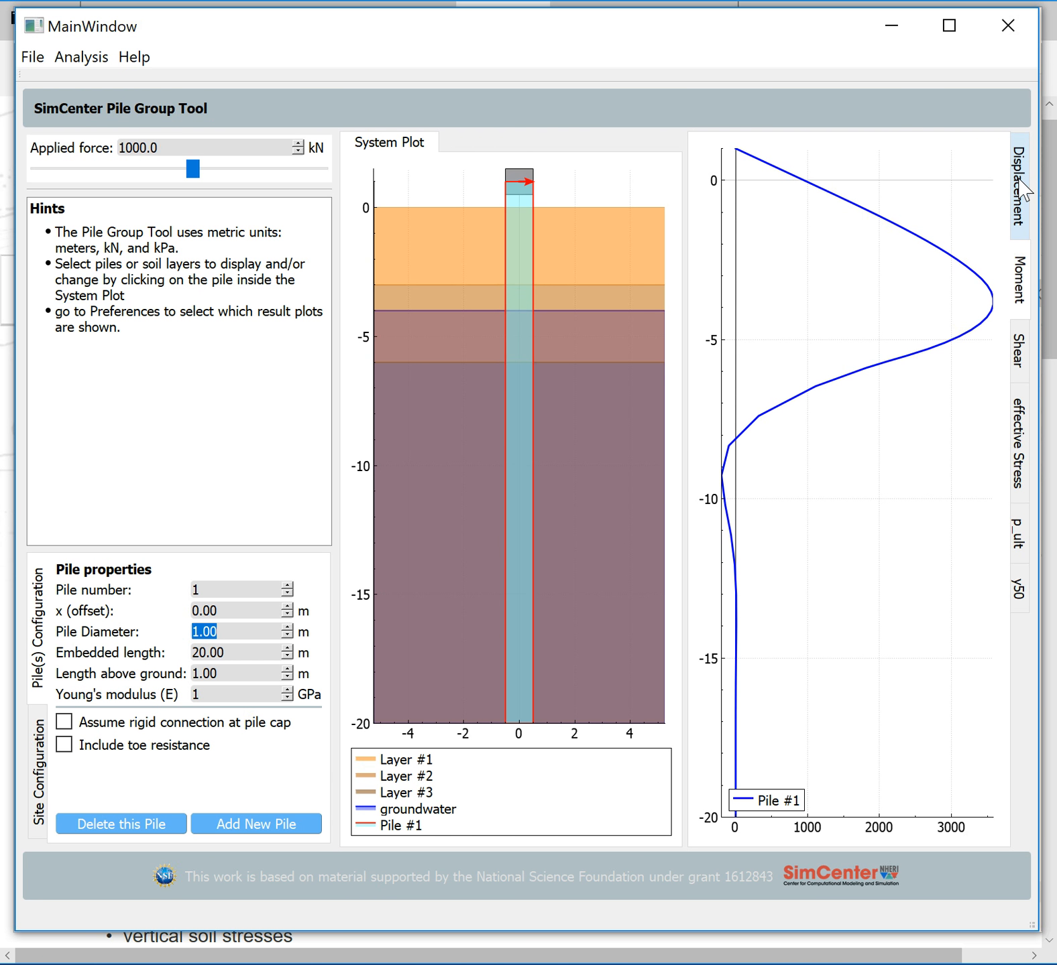
Step: Review the displacement, moment, shear, effective stress, p_ult and y50 result plots for the single pile
click(1021, 188)
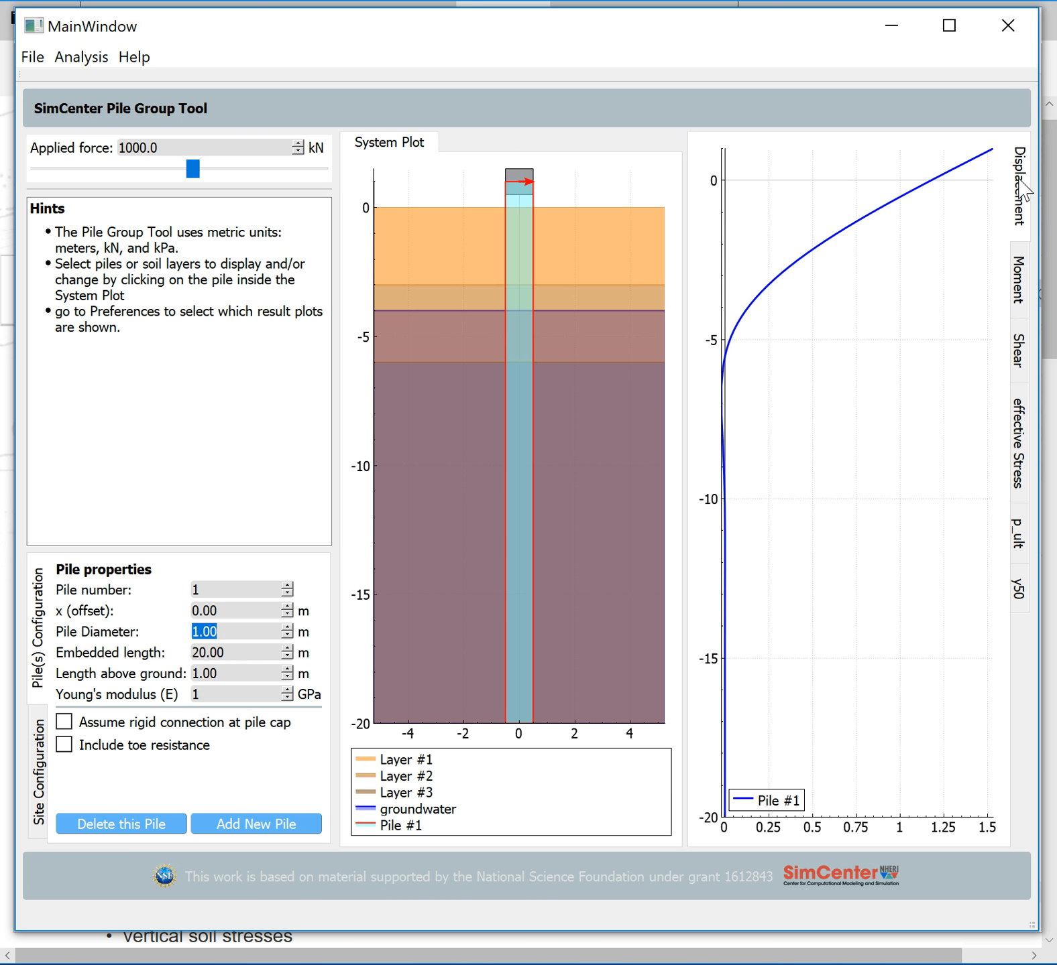
click(1025, 285)
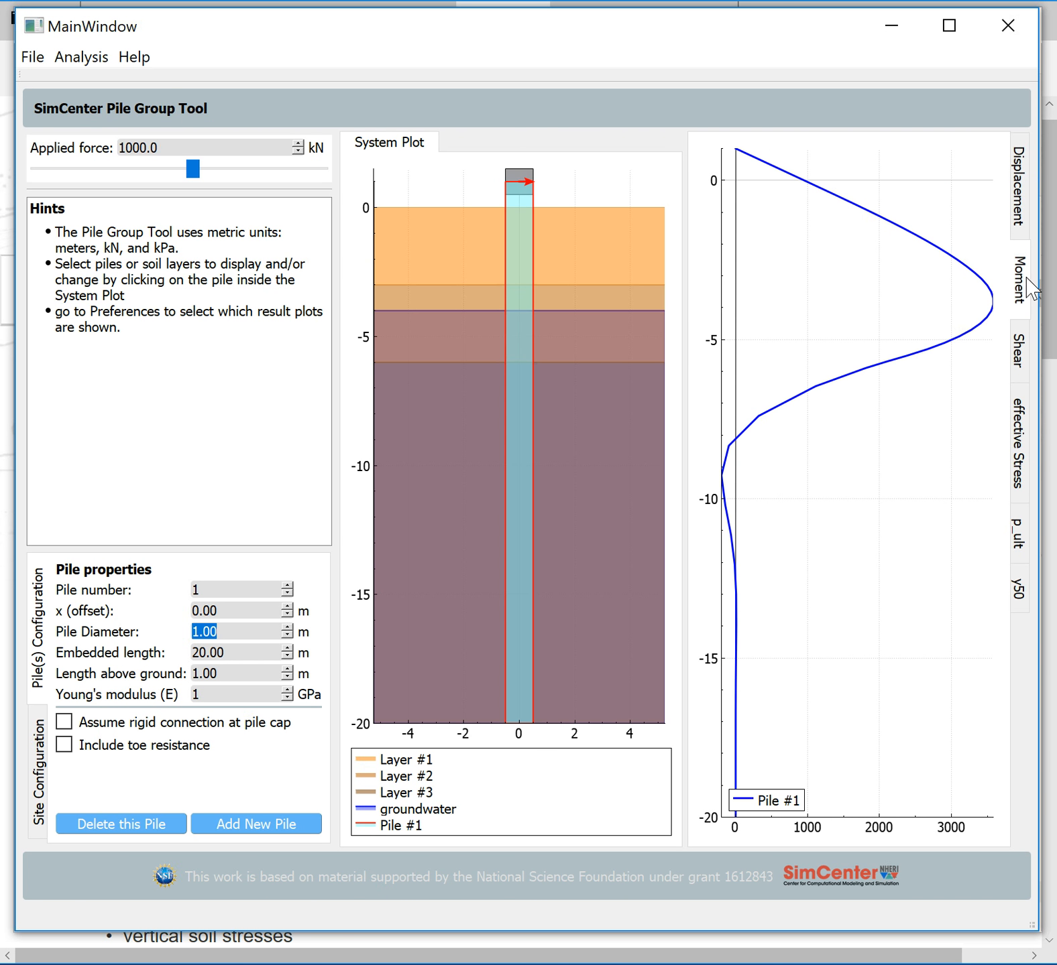
click(1026, 348)
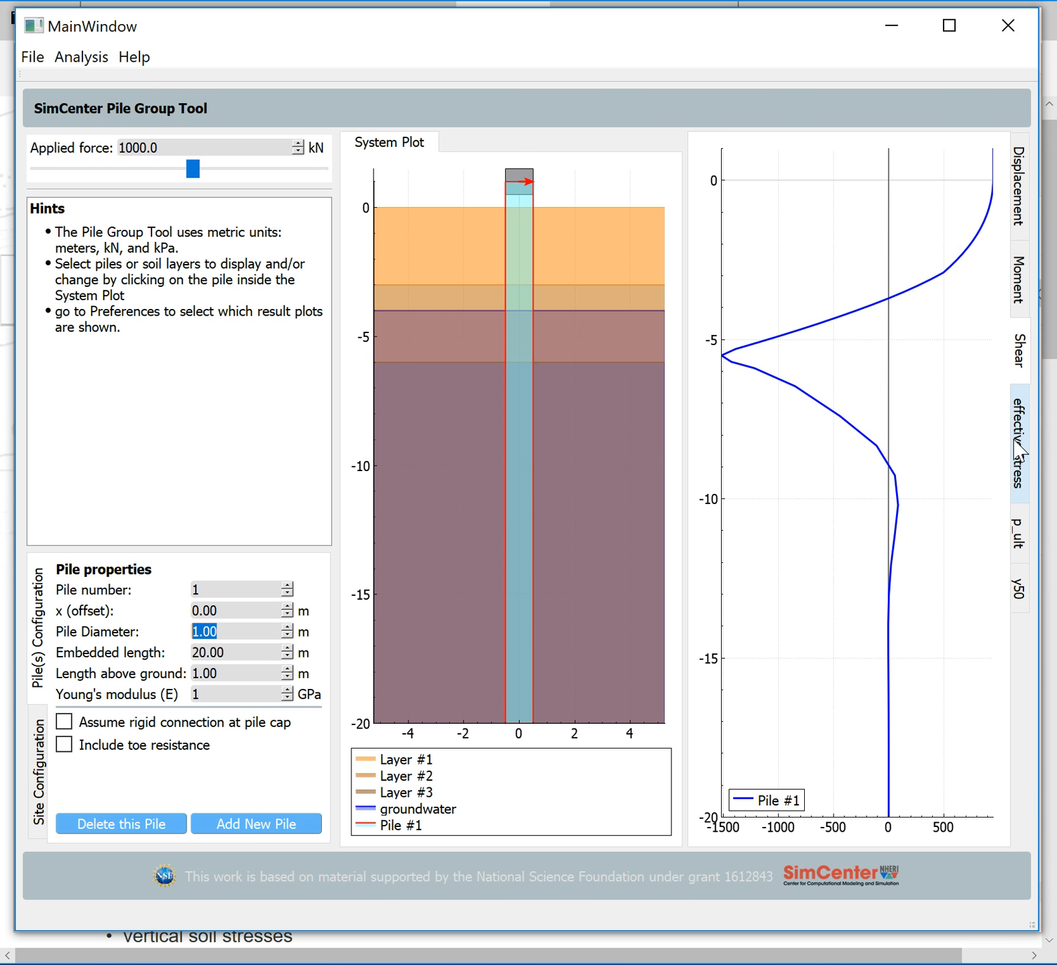
click(1020, 450)
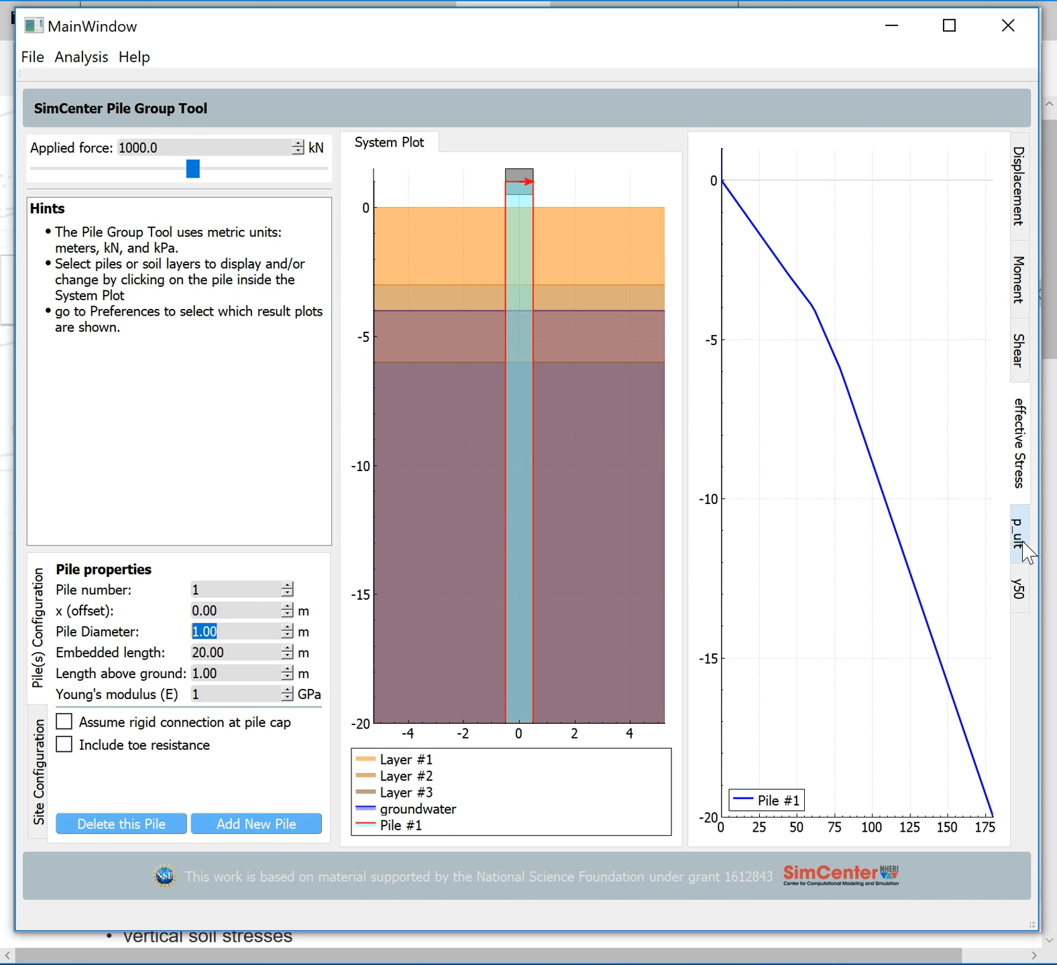
click(1018, 536)
click(1020, 594)
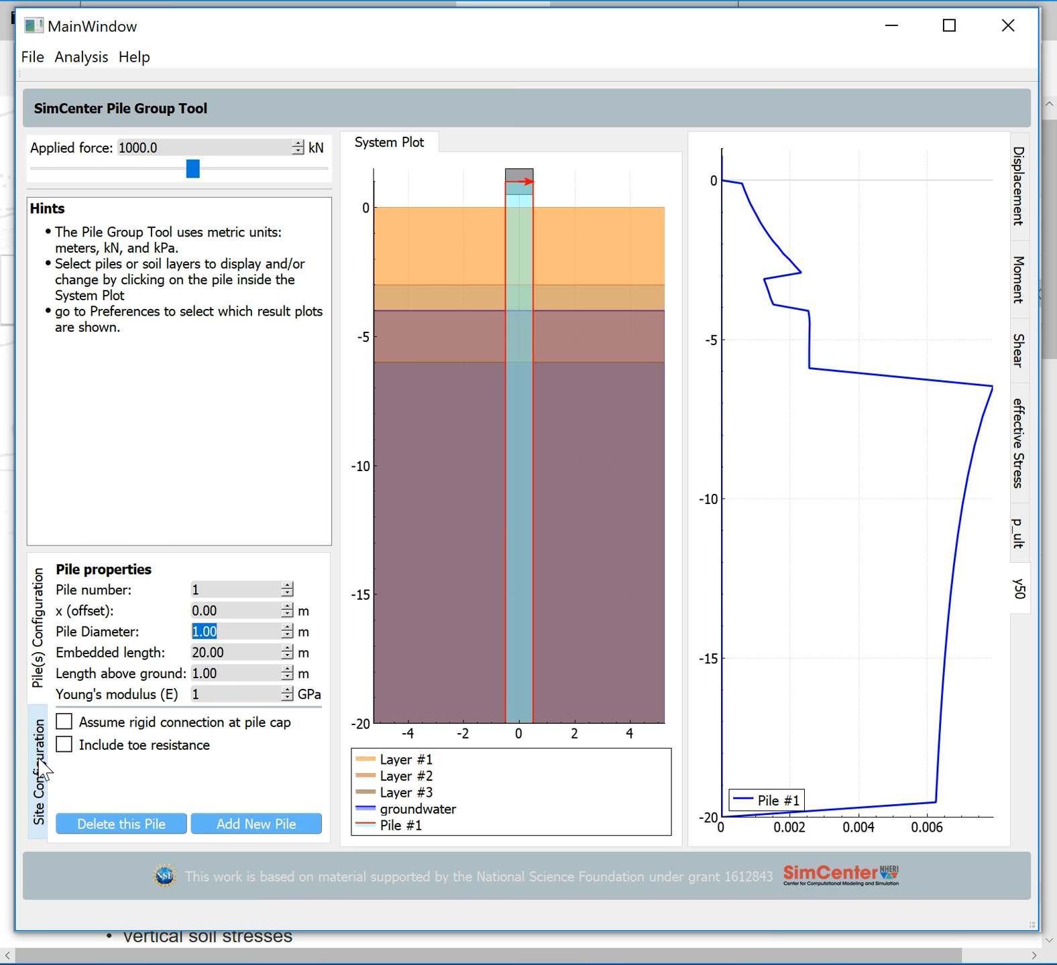
Step: Examine the ground water and soil layer settings alongside the pile properties, ending at the site configuration
click(42, 771)
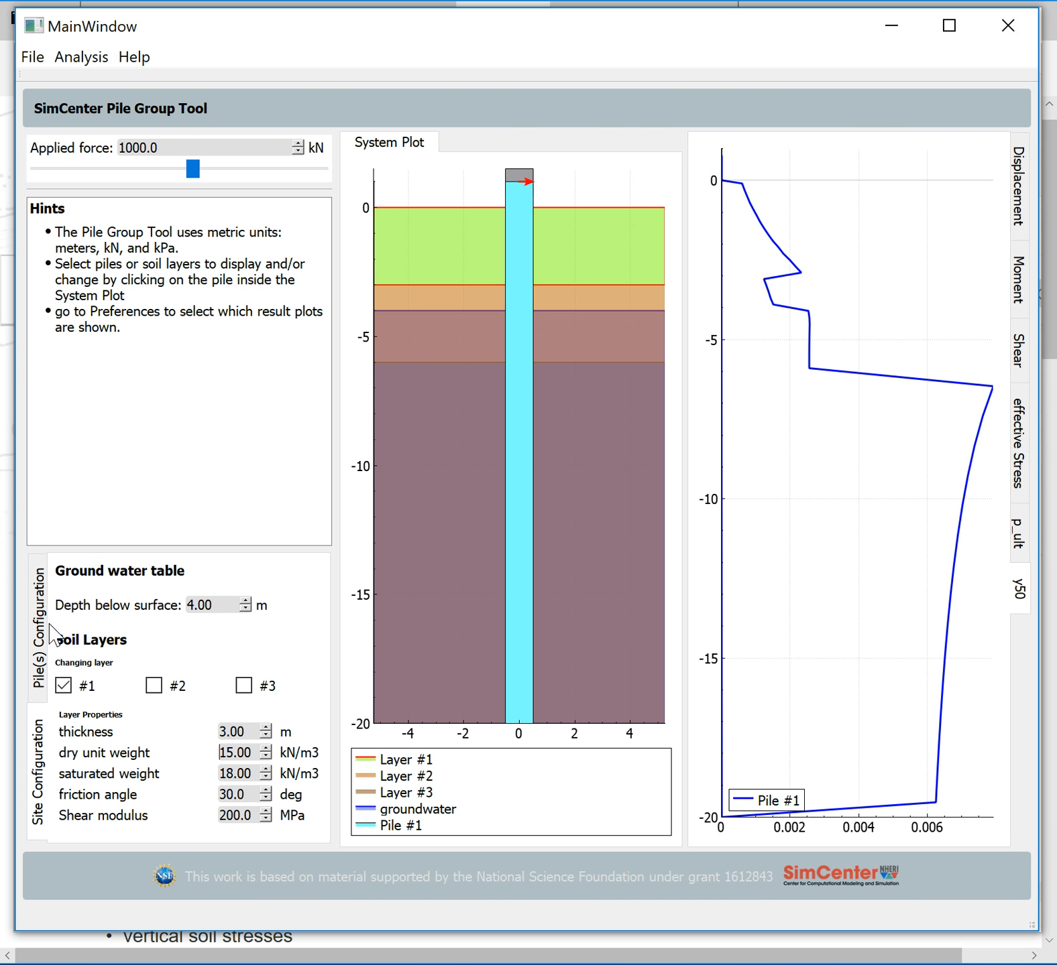
click(38, 627)
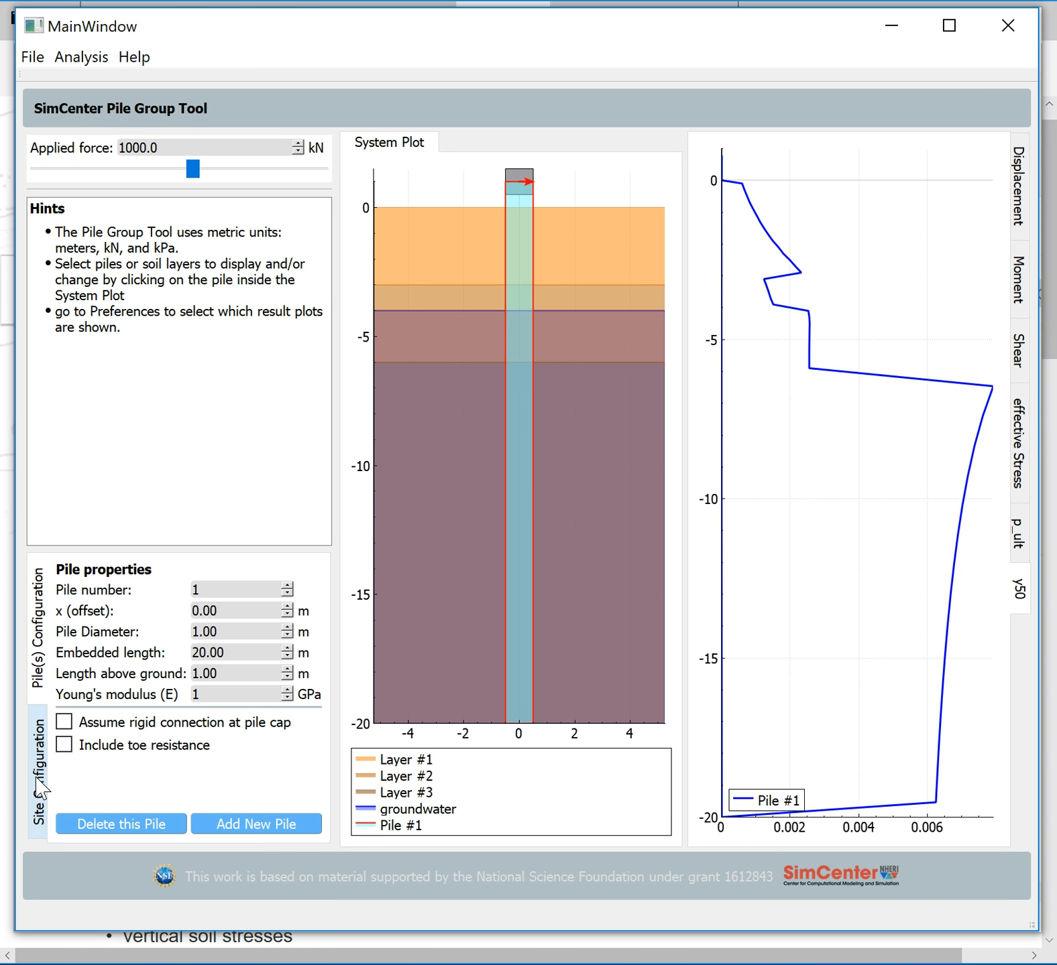
click(40, 788)
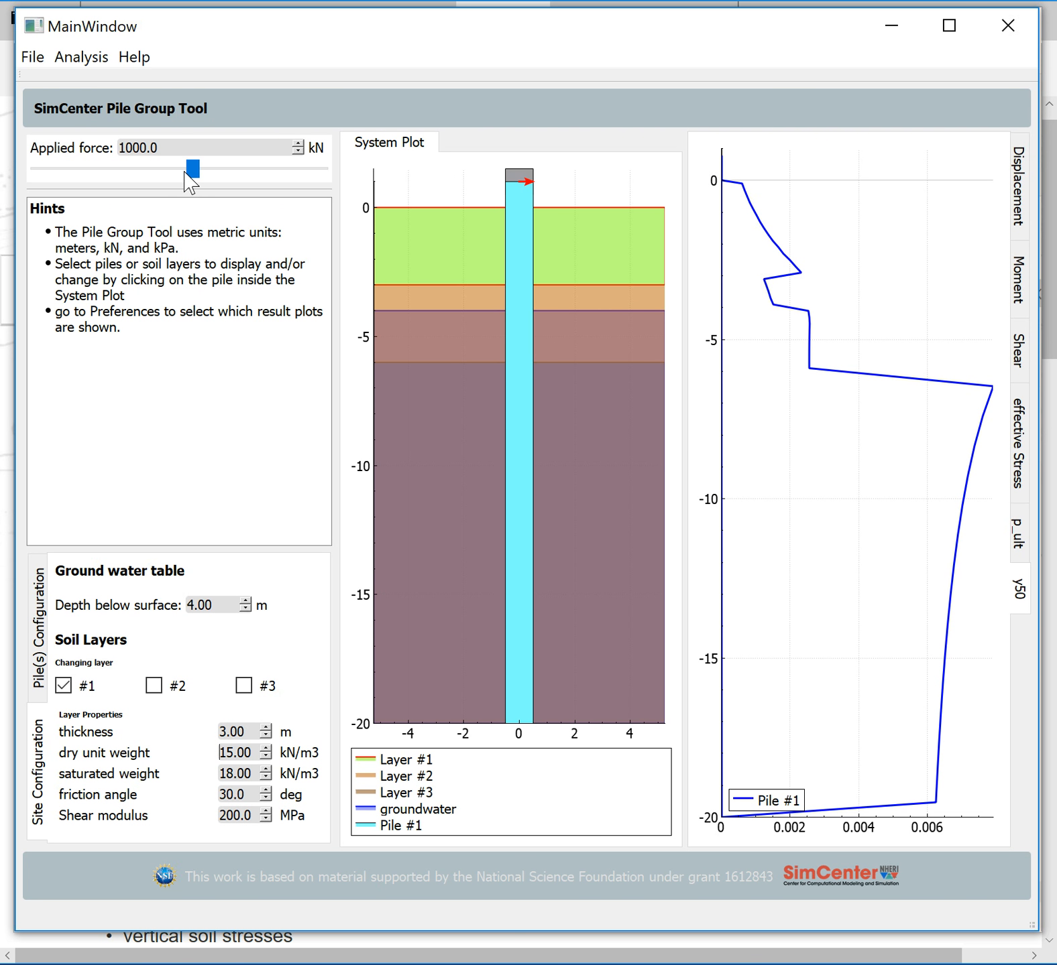
Step: Try an applied force of 5900 kN with the moment plot shown, and settle on 2400 kN
click(184, 173)
drag(180, 168, 263, 168)
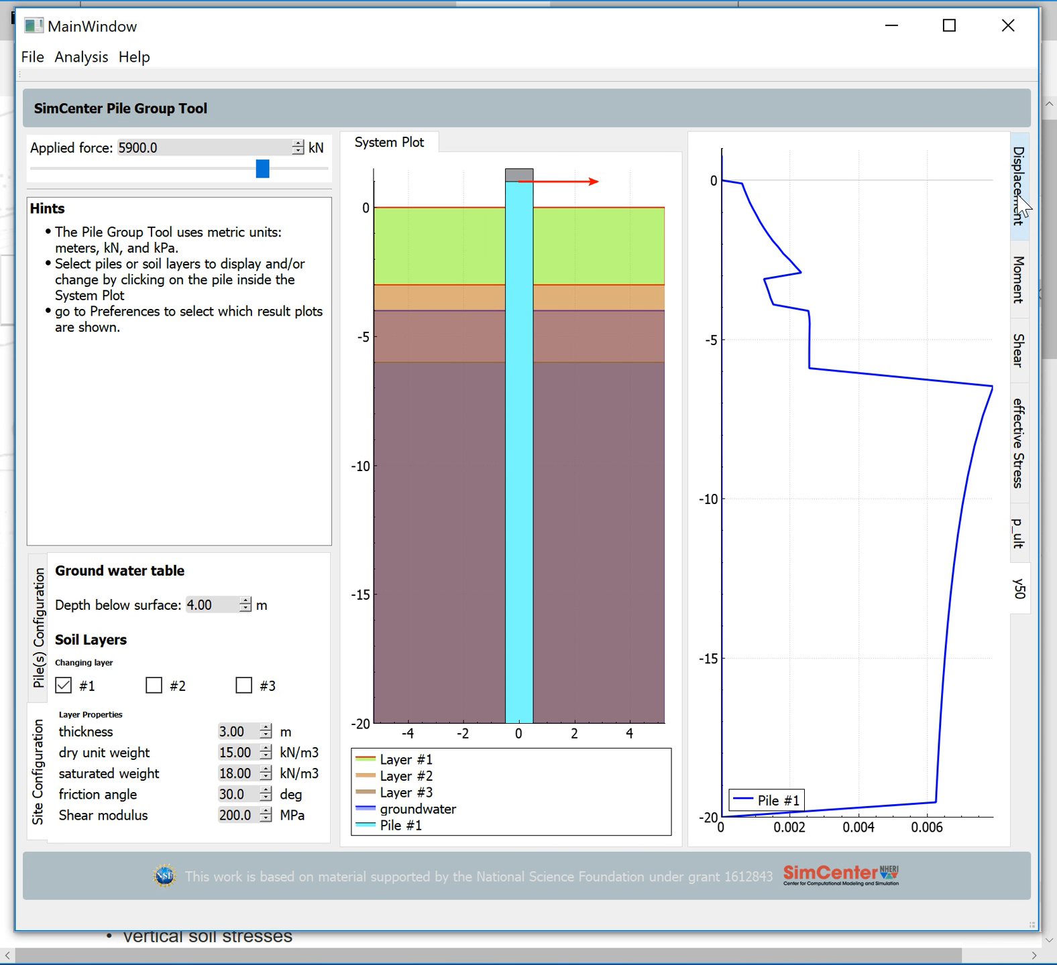
click(1021, 276)
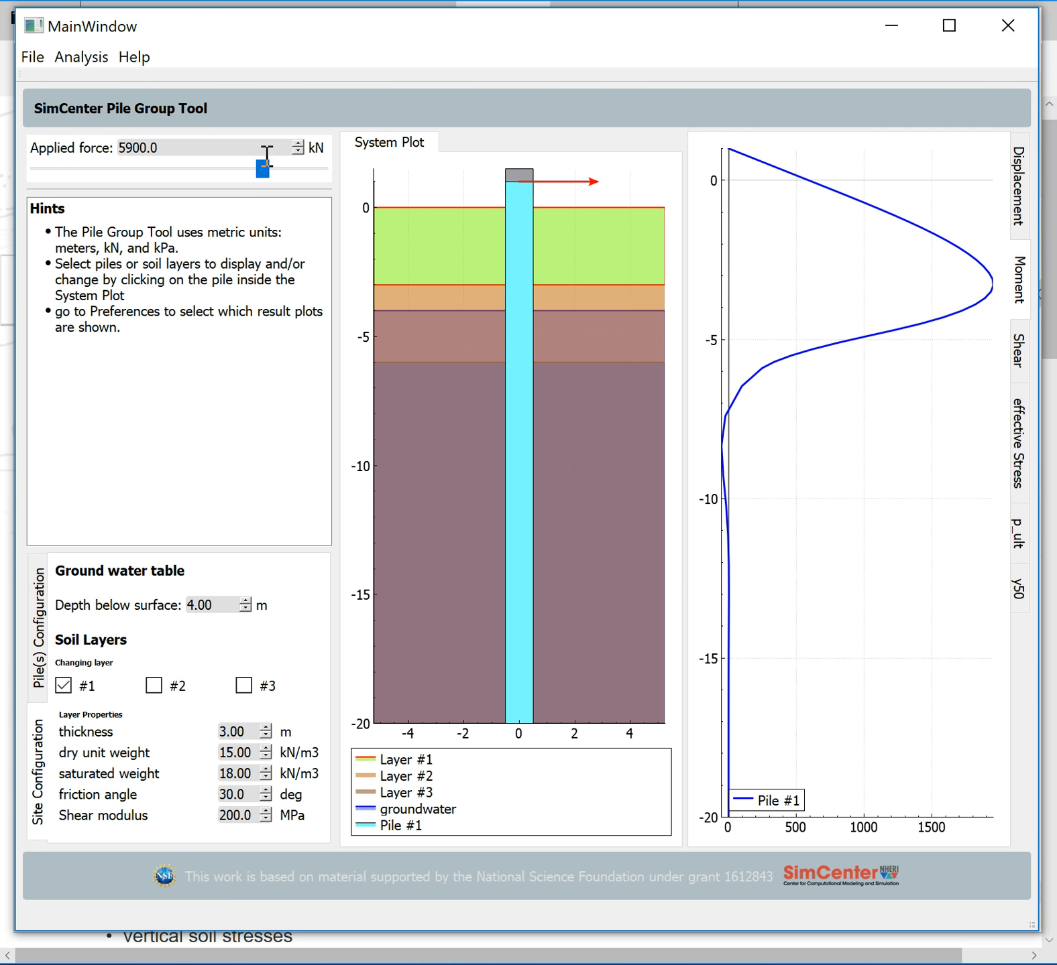
drag(262, 165, 213, 171)
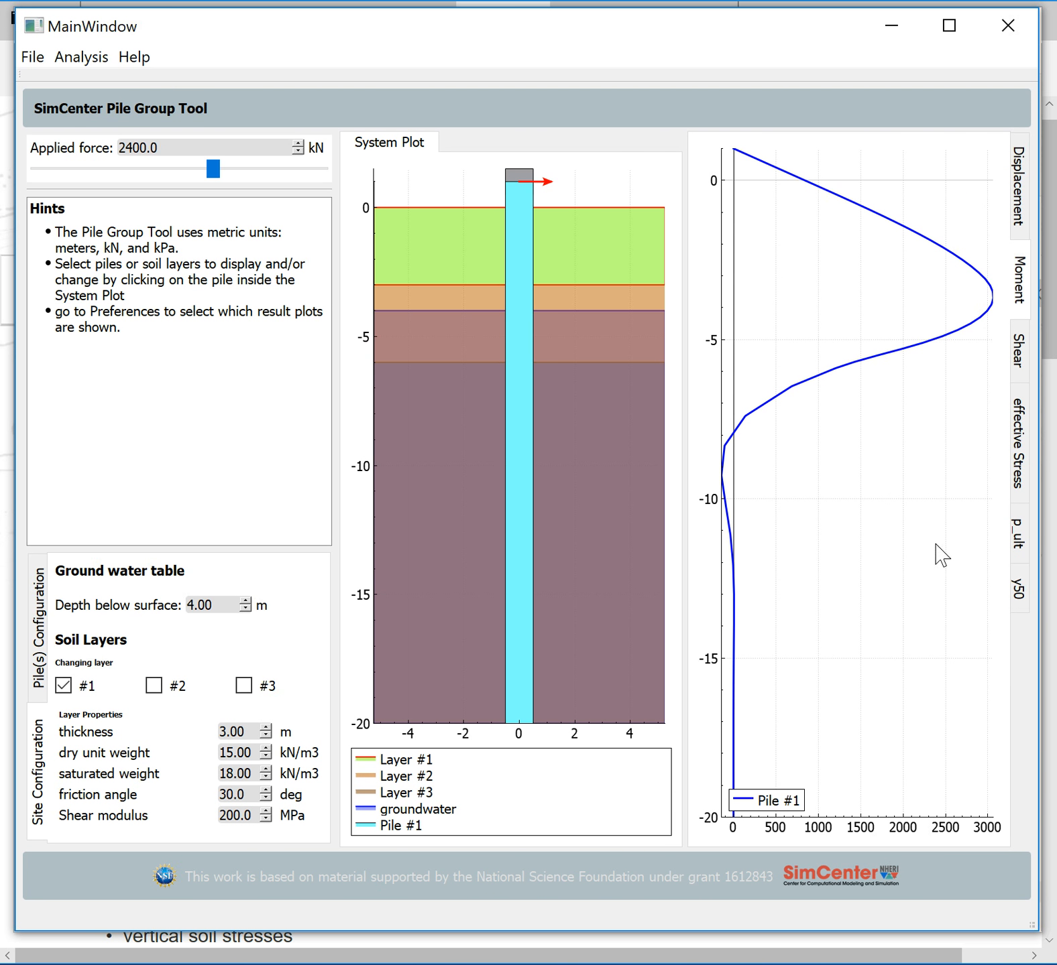
Step: Show the p_ult plot and vary the ground water table through several depths, finishing at 3 m below the surface
click(1018, 536)
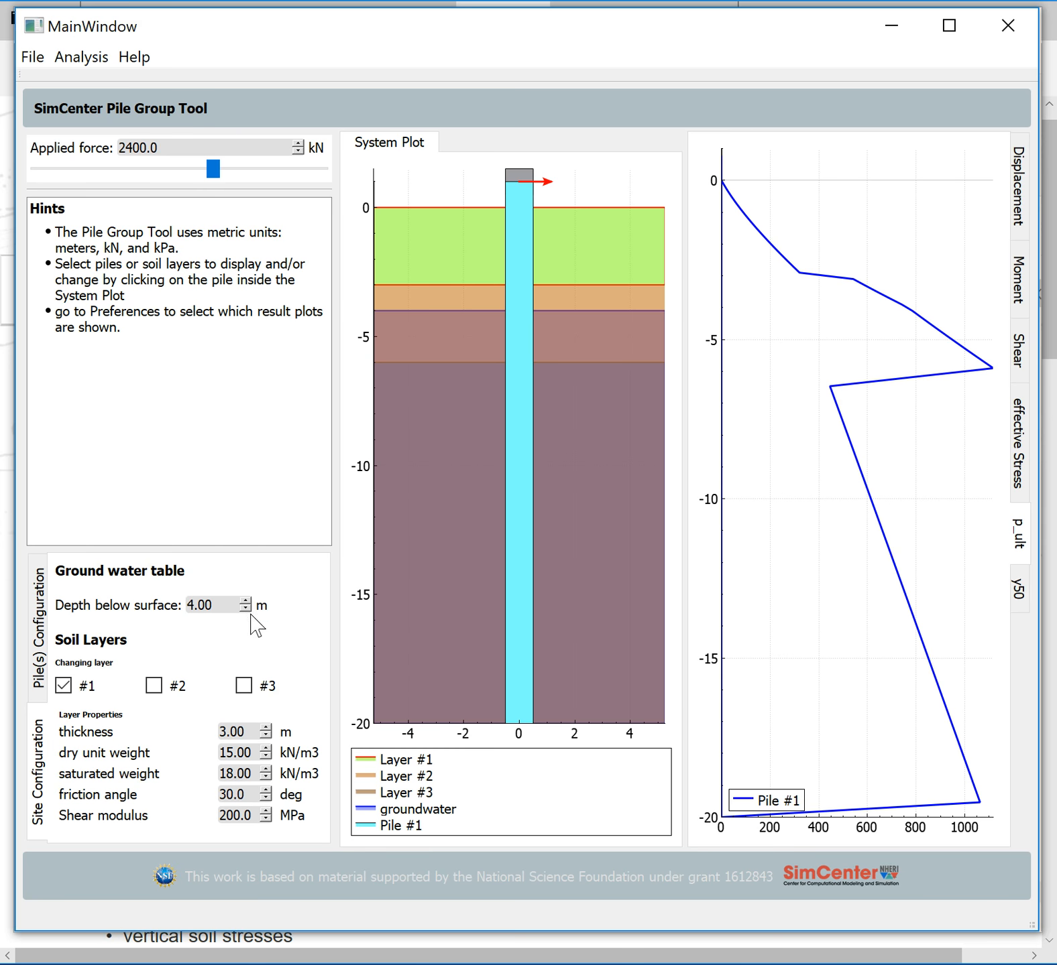
click(244, 610)
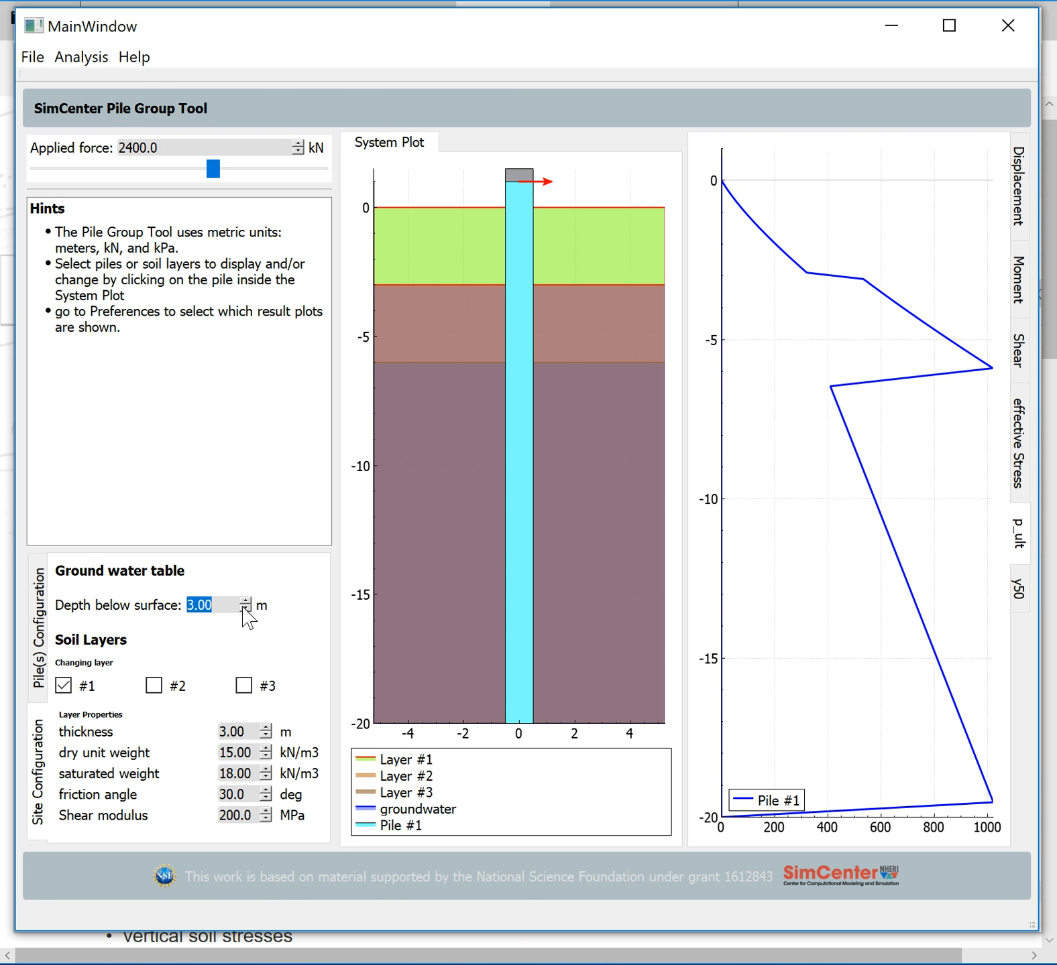
click(244, 610)
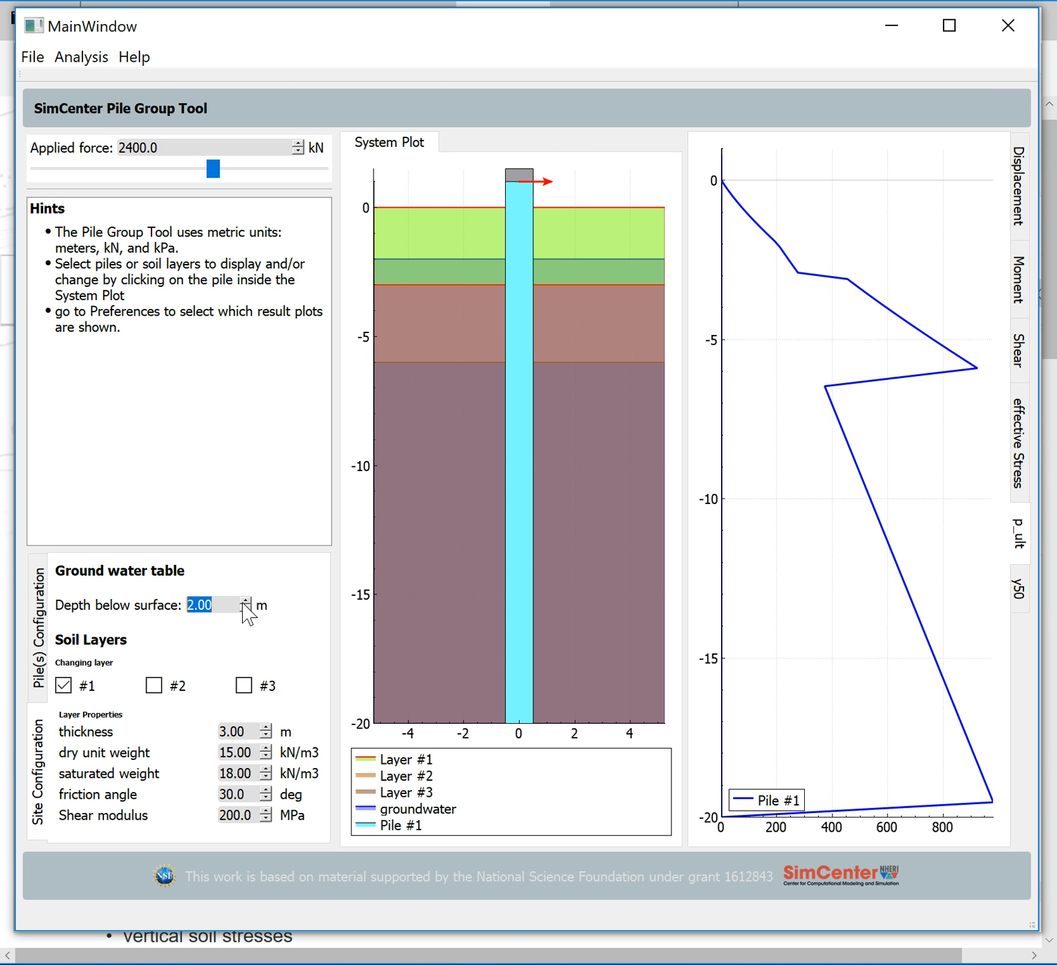
click(246, 601)
click(246, 601)
click(245, 602)
click(245, 601)
click(246, 601)
click(245, 602)
click(245, 601)
click(244, 610)
click(244, 610)
click(245, 609)
click(244, 609)
click(245, 609)
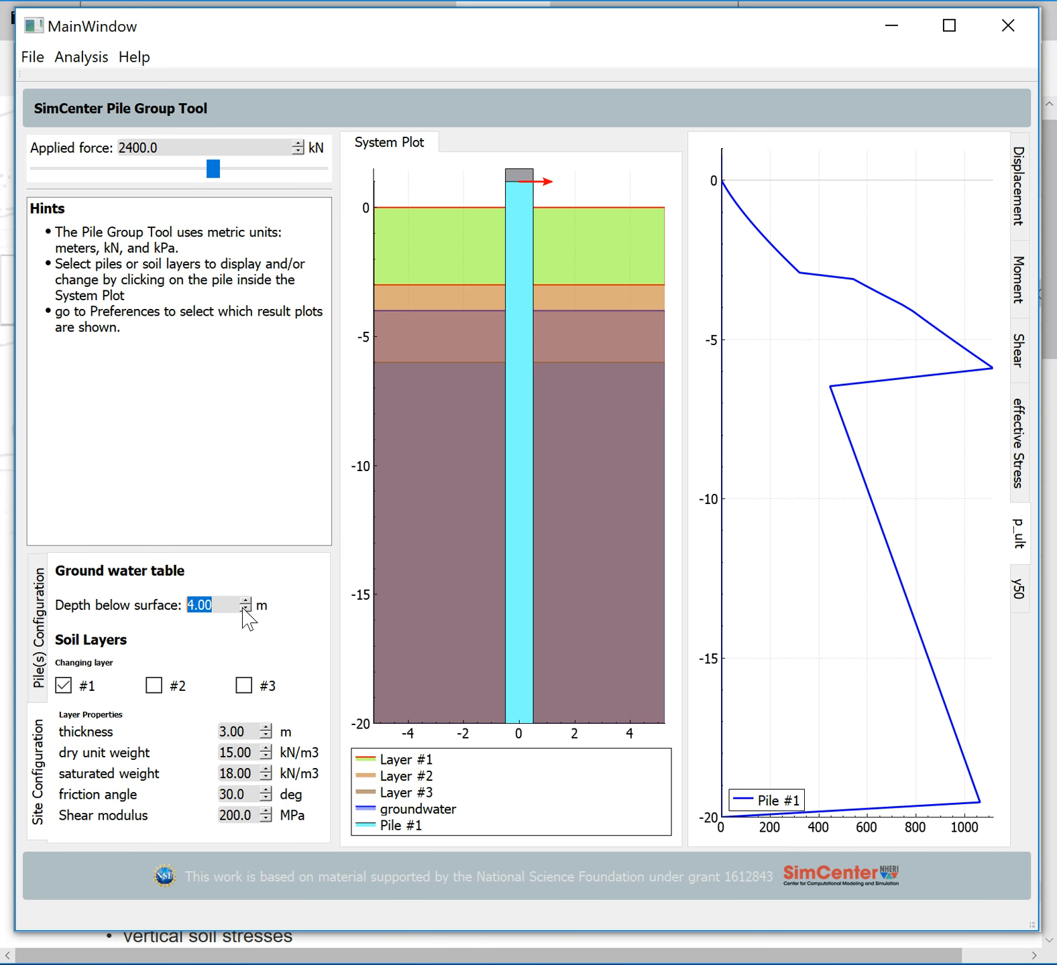
click(244, 609)
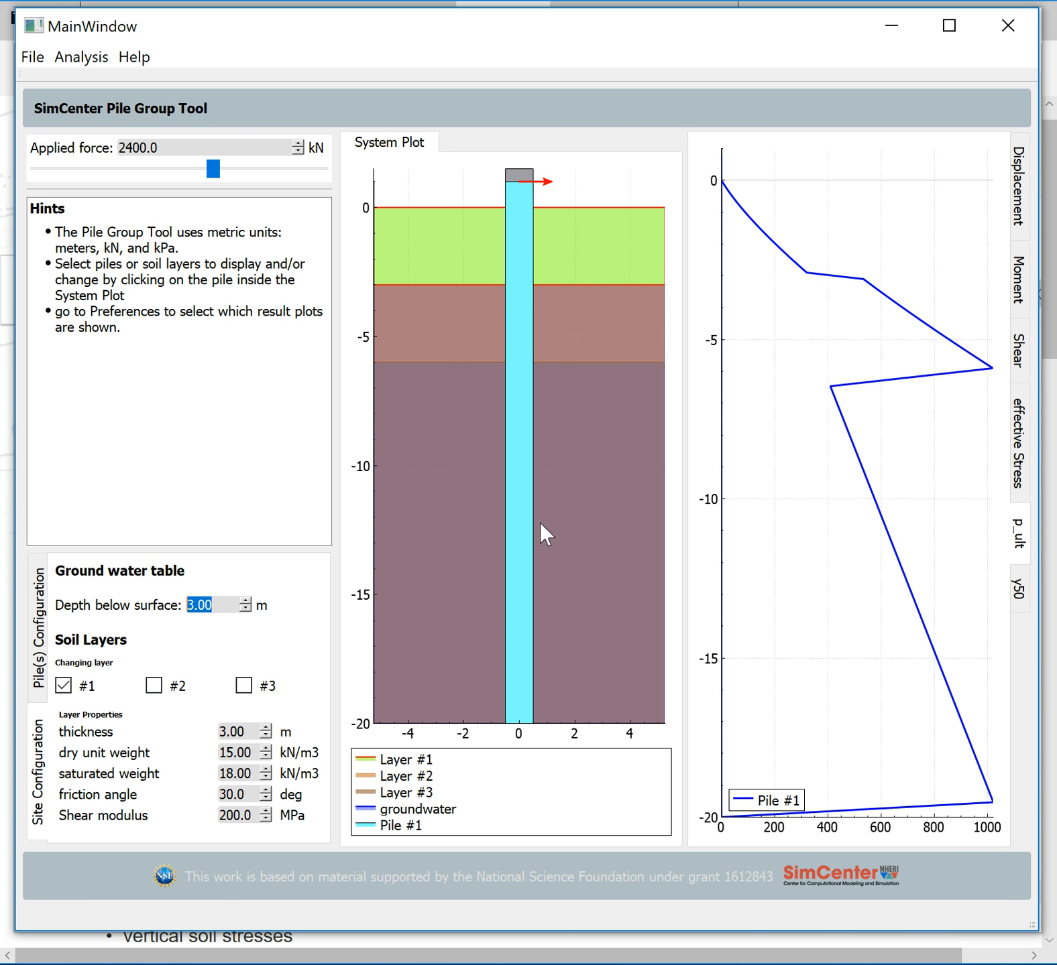
Step: Select the third soil layer in the system plot and vary its thickness, finishing at 17 m
click(610, 369)
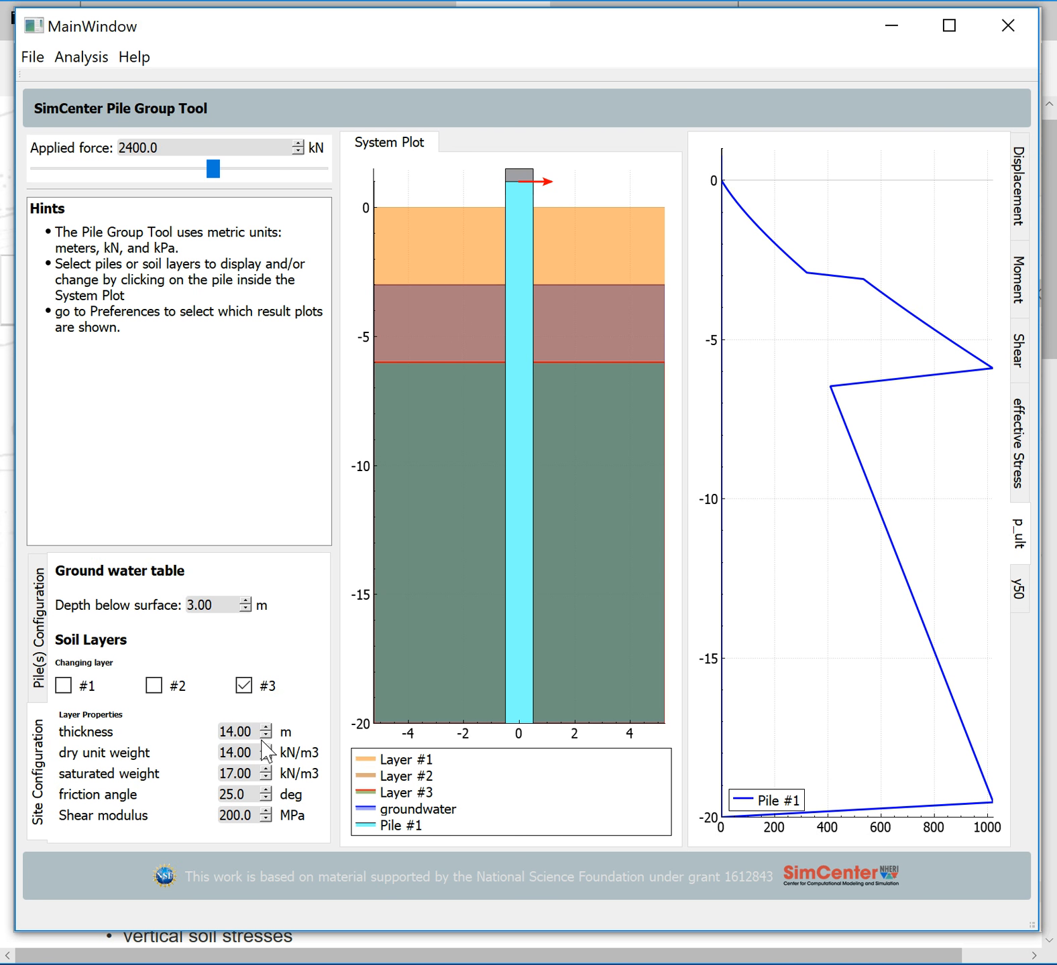
click(265, 737)
click(266, 737)
click(265, 736)
click(266, 728)
click(266, 729)
click(265, 728)
click(266, 728)
click(265, 728)
click(265, 728)
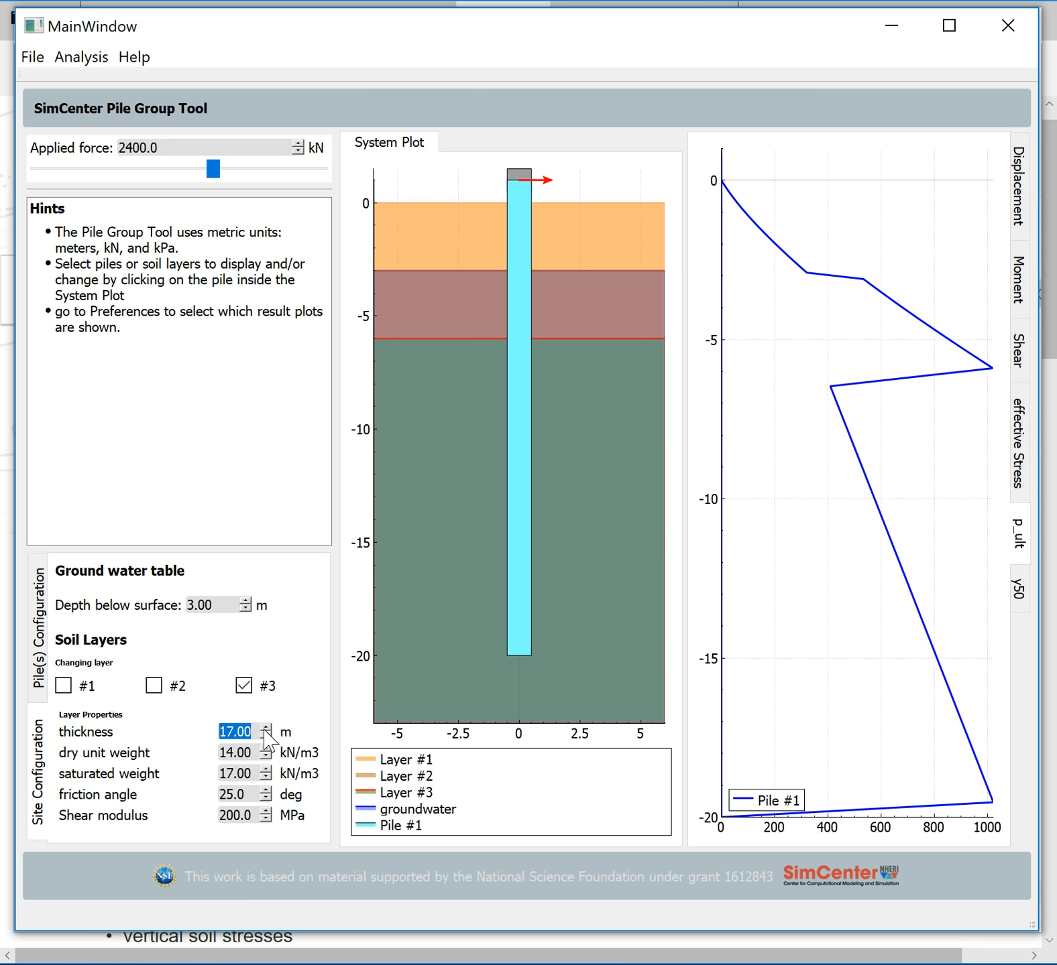
Step: Show the moment plot and reduce the diameter of pile 1 to 0.80 m in the pile configuration
click(38, 634)
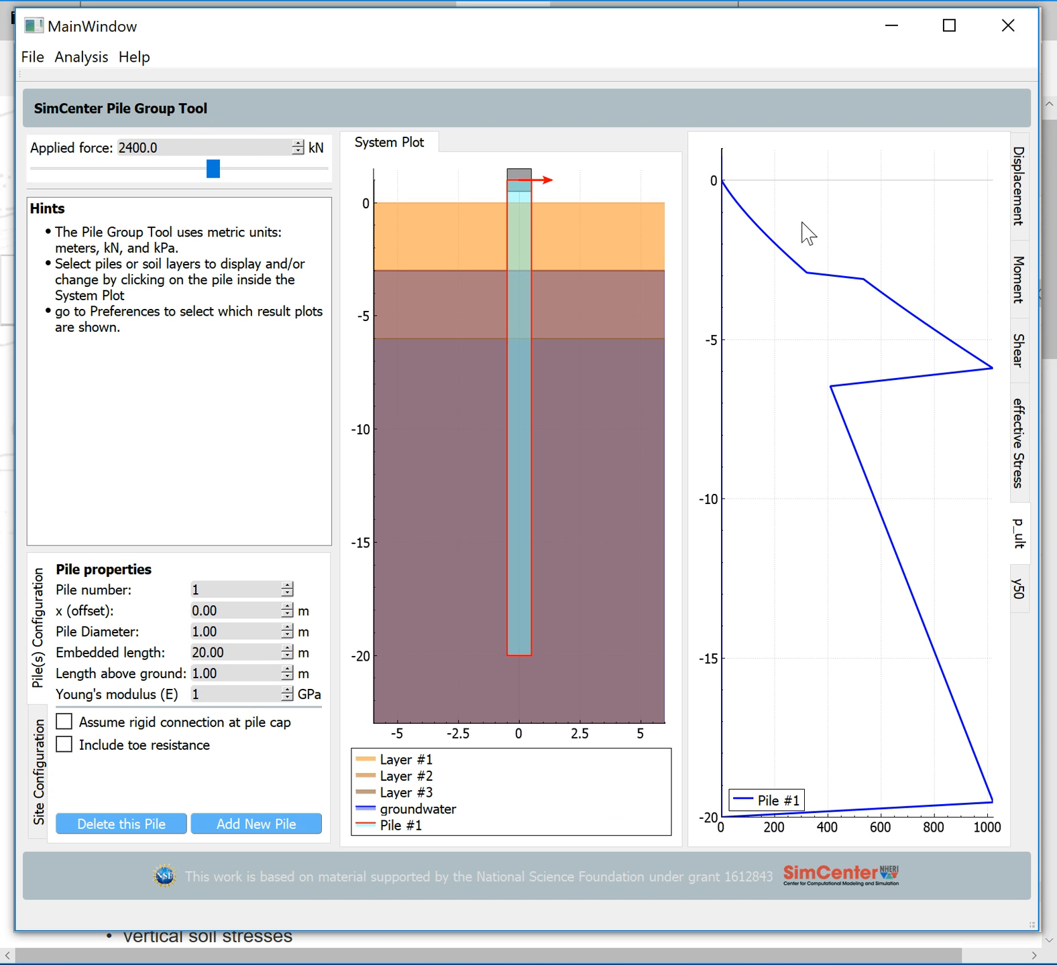
click(1017, 280)
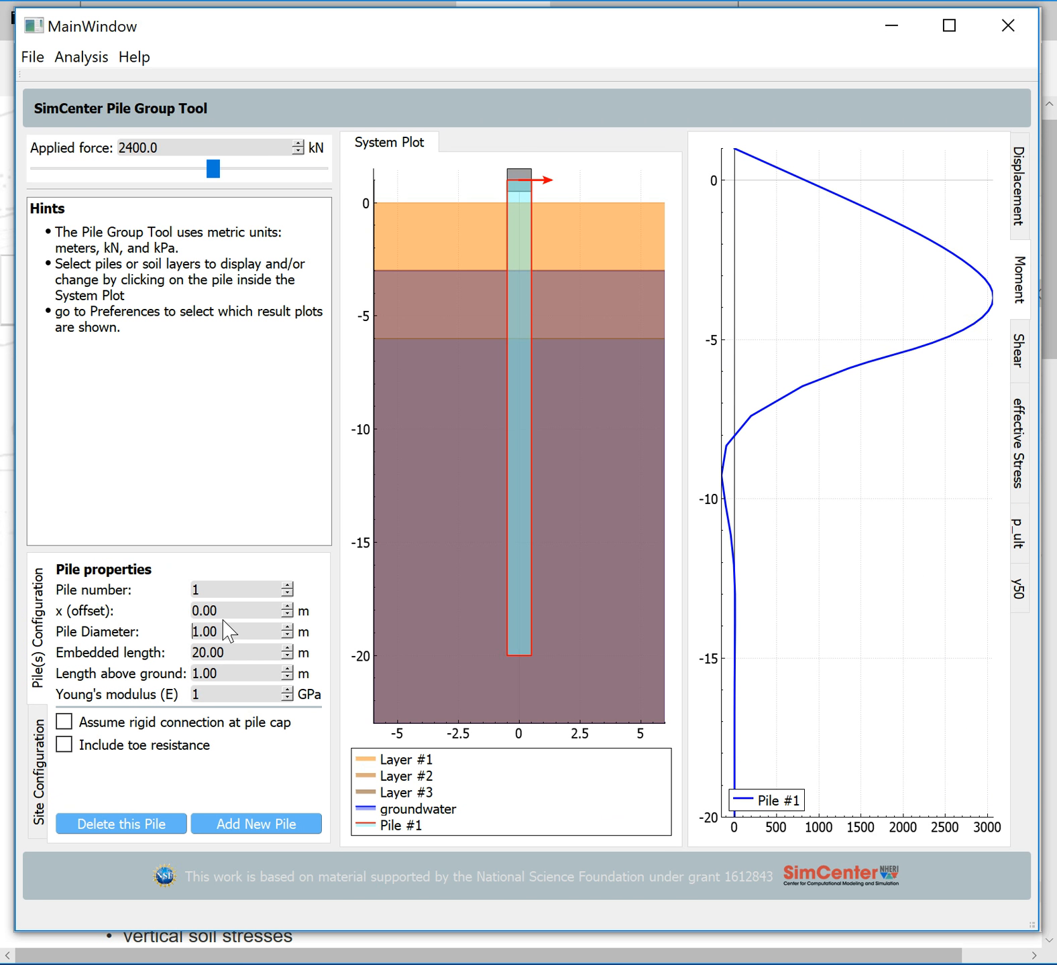
click(287, 635)
click(287, 635)
click(287, 636)
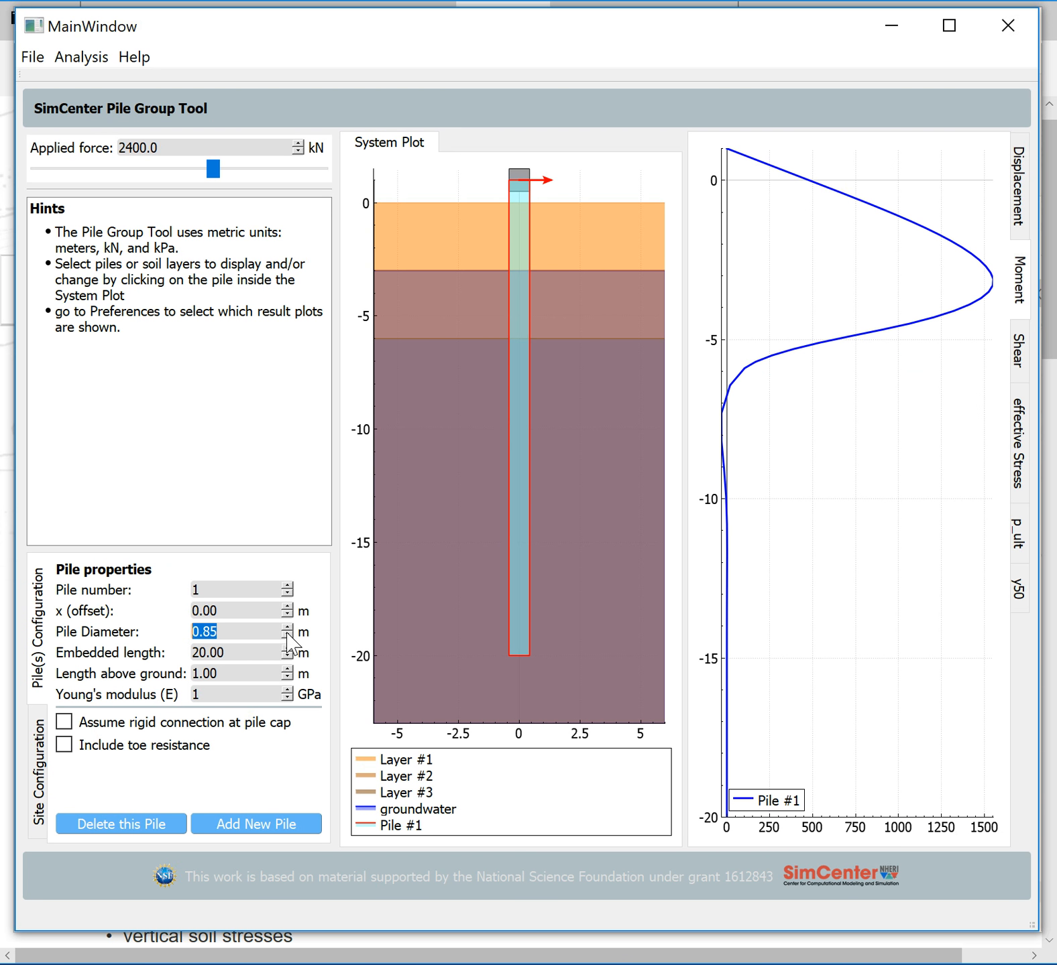
click(287, 635)
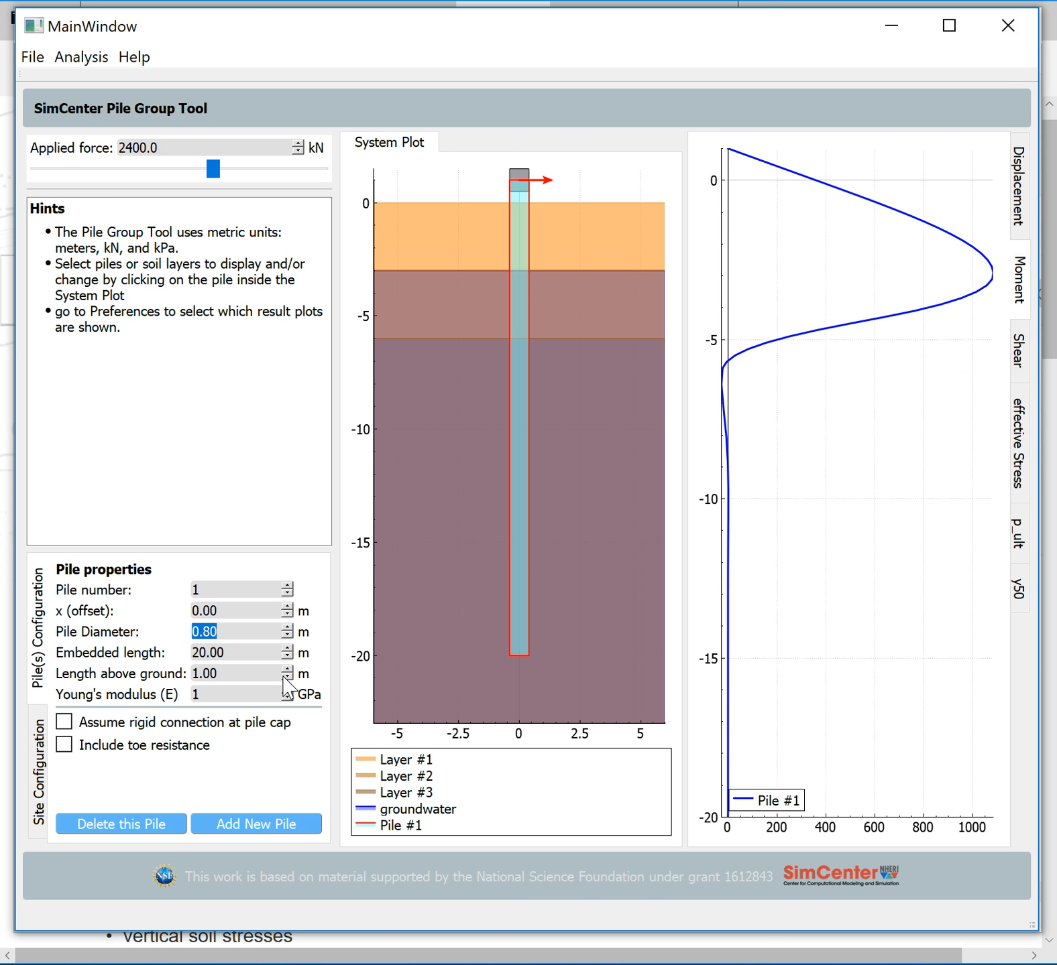
click(288, 702)
Step: Add a second and a third pile to the group, and try to add a fourth
click(269, 838)
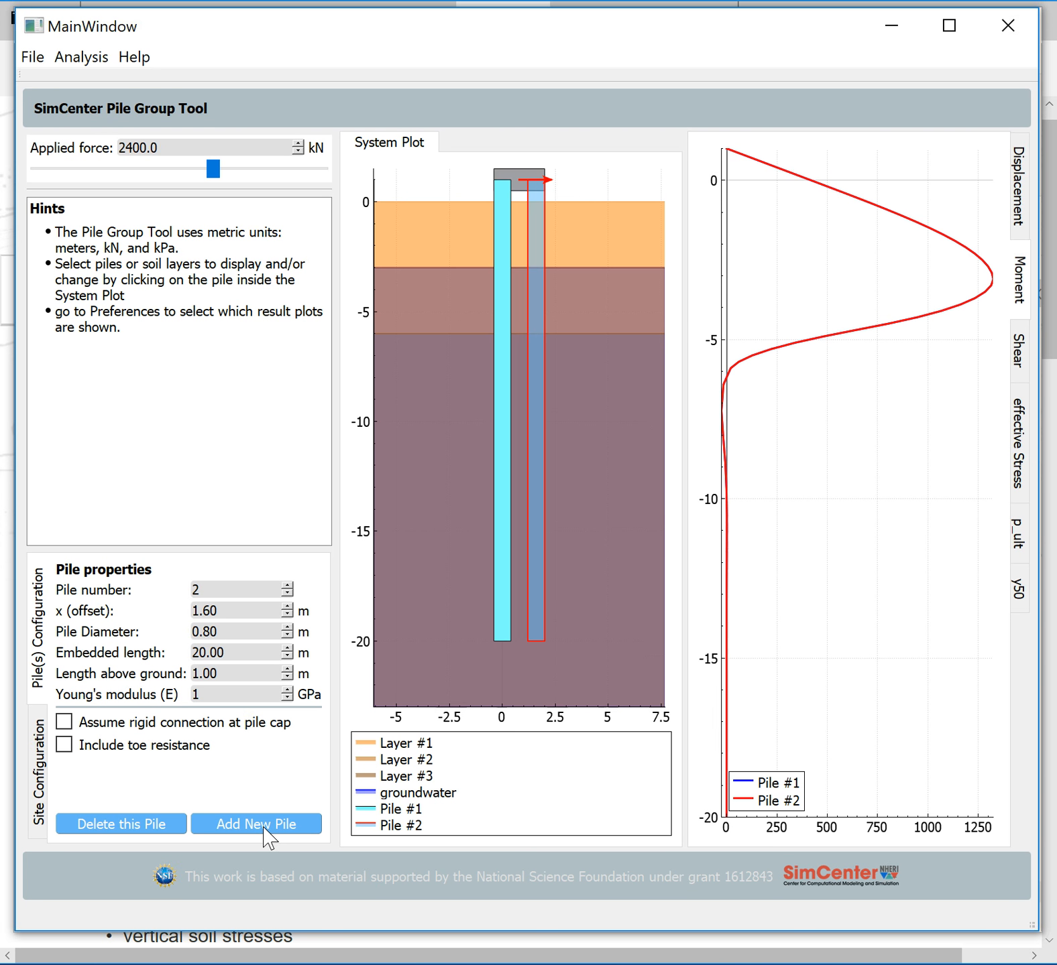
click(268, 838)
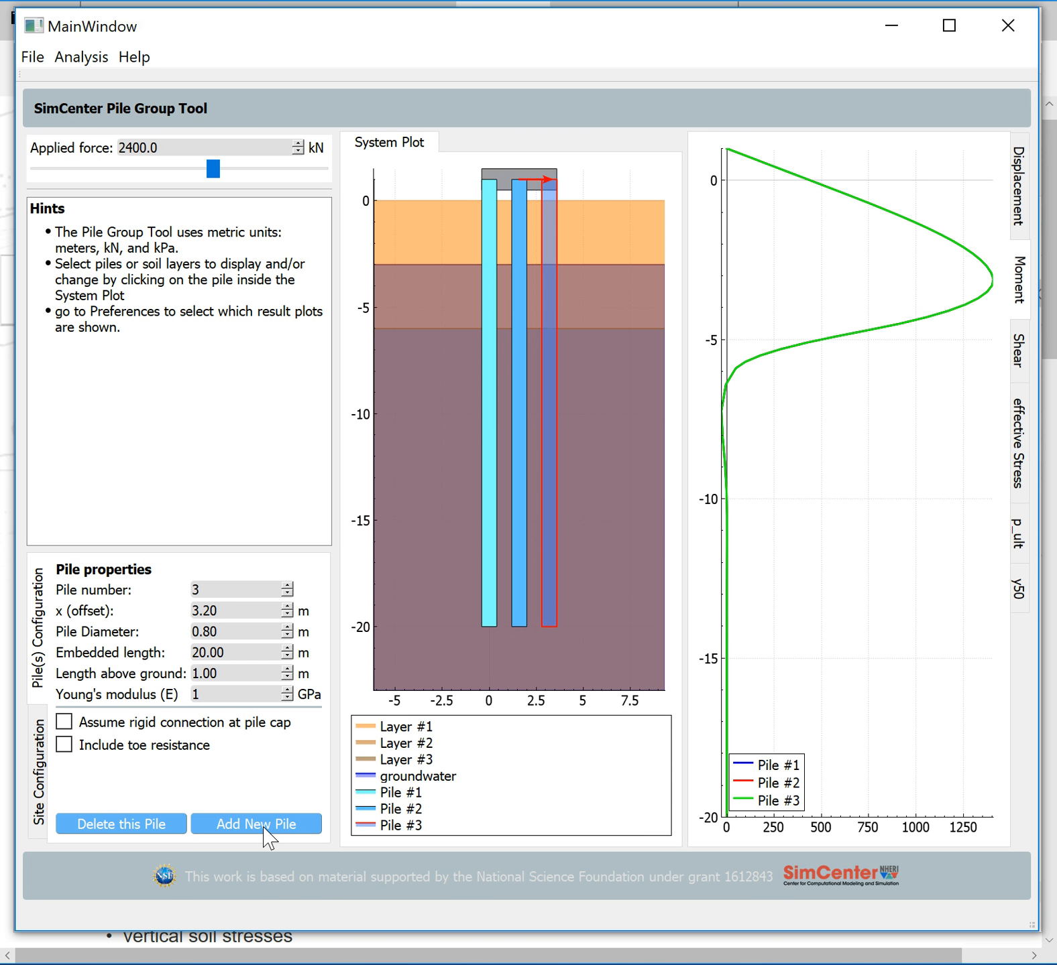
click(268, 838)
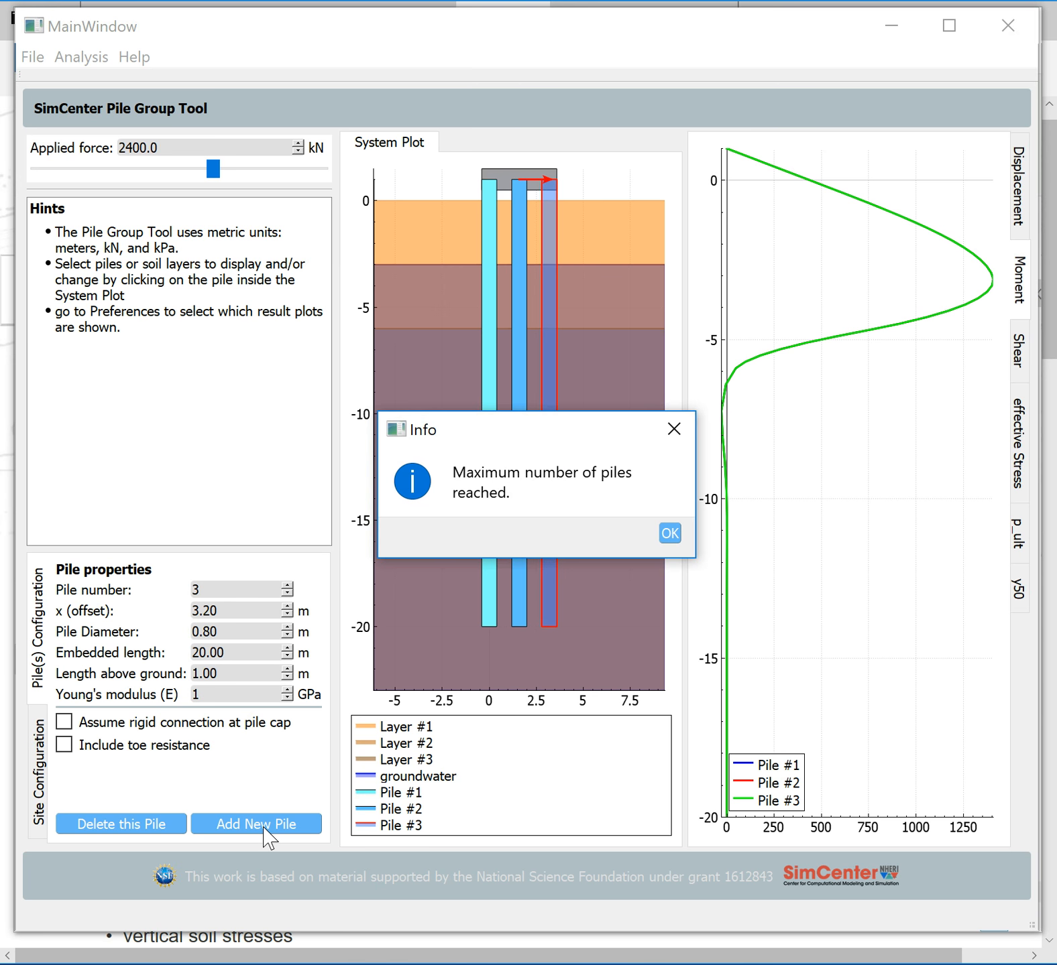
click(679, 534)
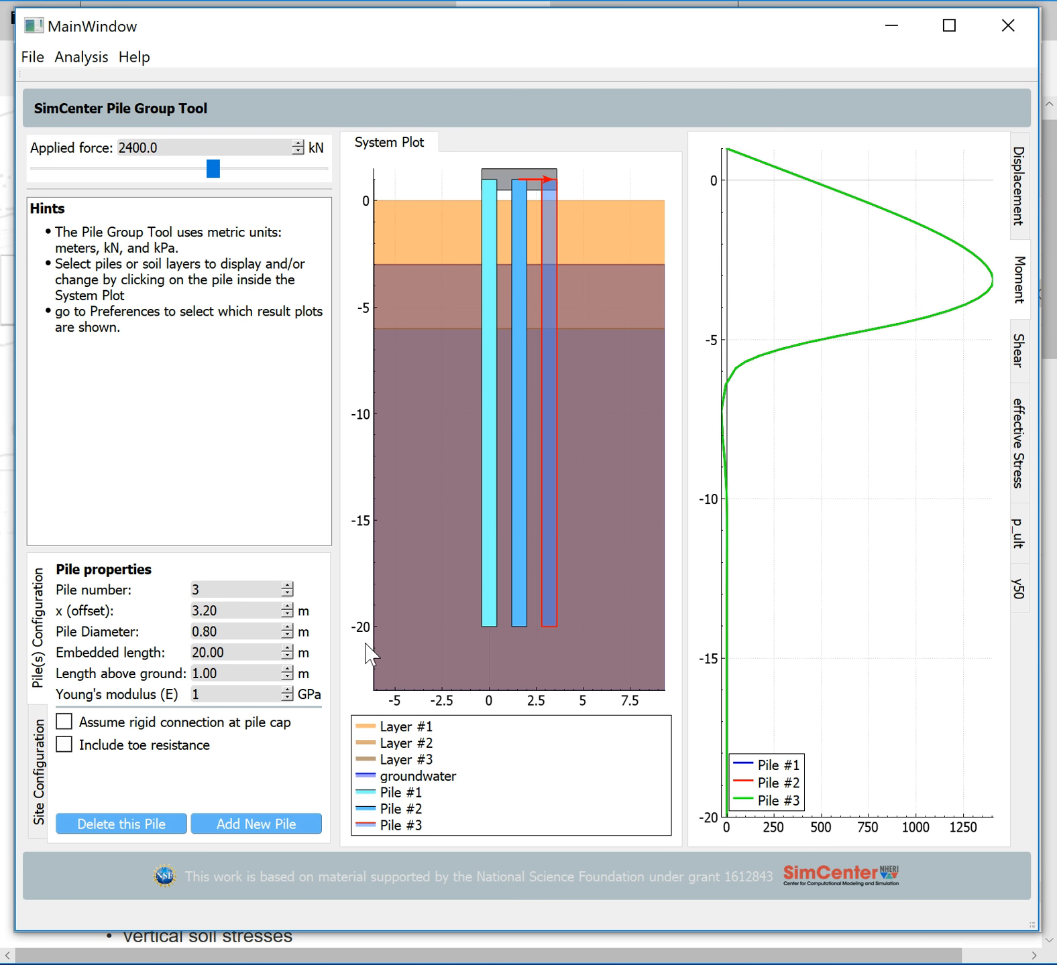
Step: Set the diameter of pile 3 to 1.10 m
click(288, 628)
click(287, 629)
click(288, 628)
click(287, 628)
click(289, 628)
click(288, 628)
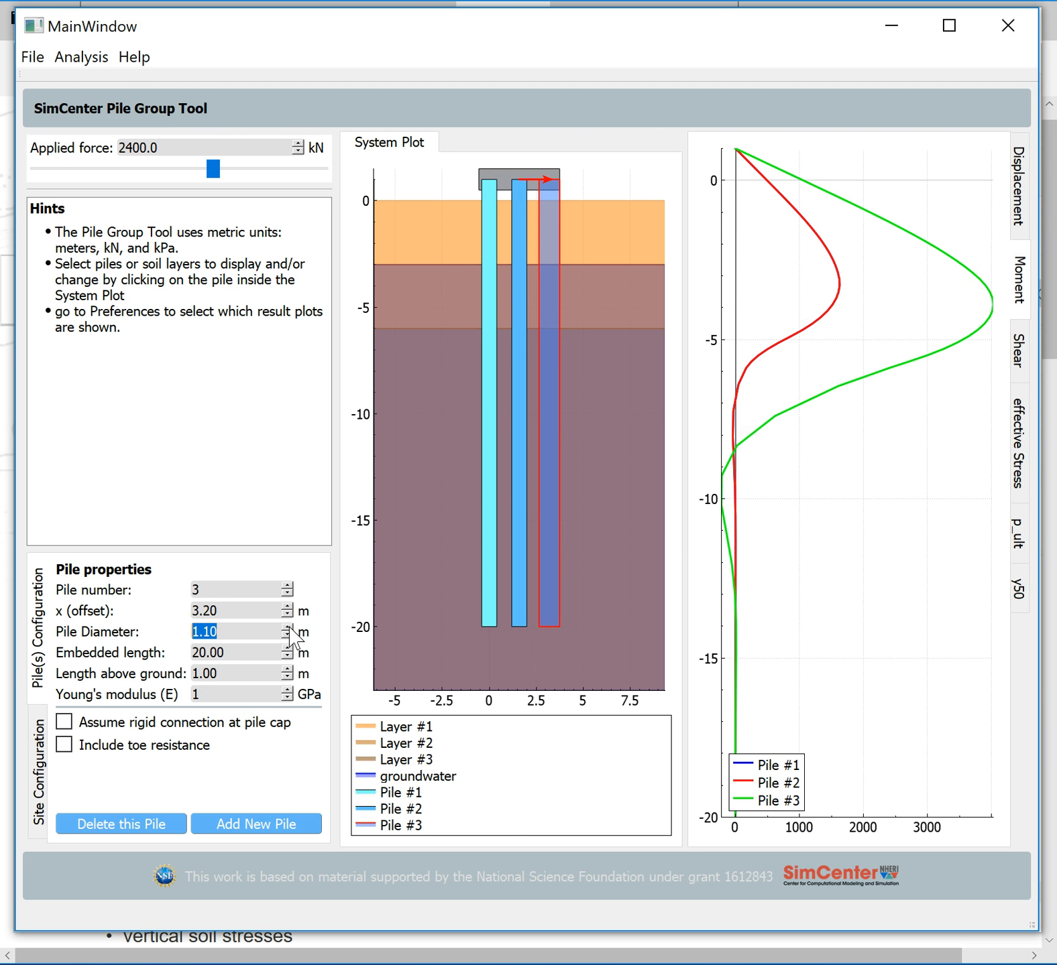
Step: Select the middle pile in the system plot and shorten its embedded length to 13 m
click(523, 412)
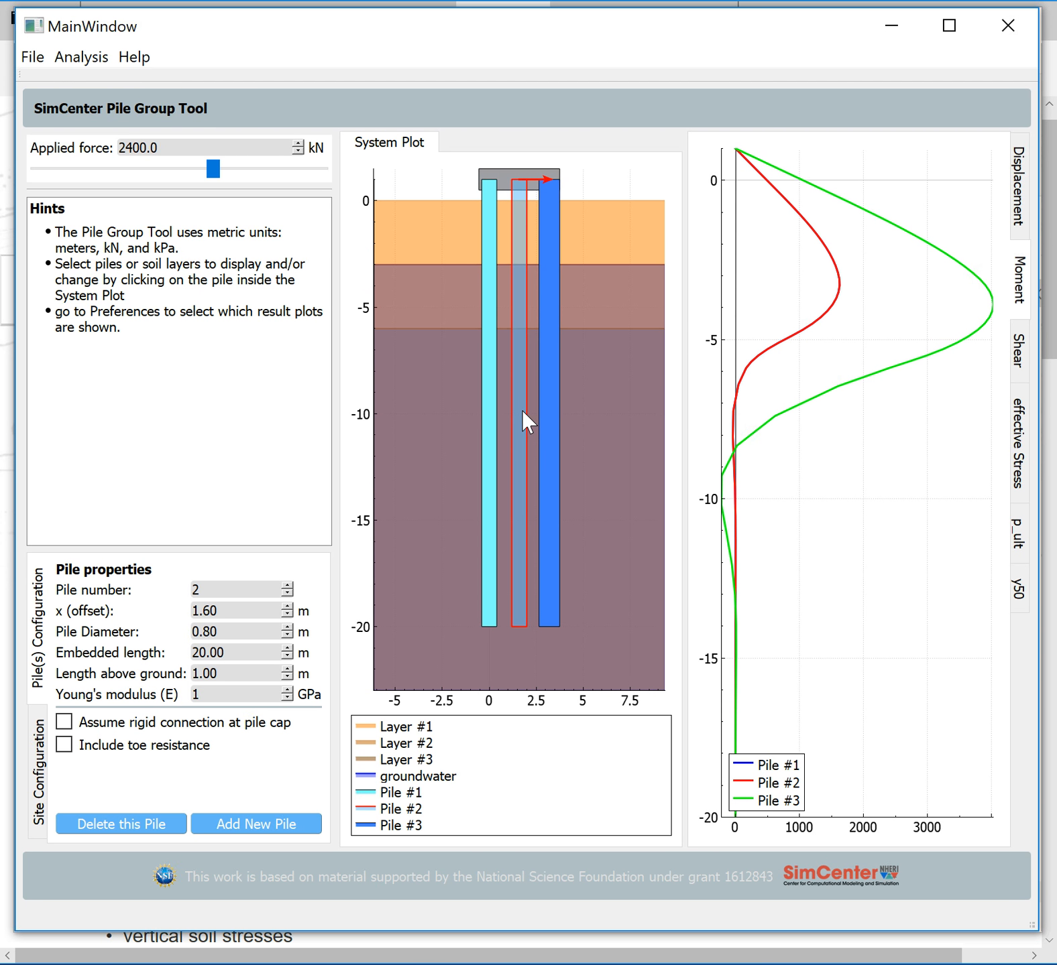
mouse_move(522, 410)
mouse_down()
mouse_move(464, 447)
mouse_move(538, 400)
mouse_move(525, 400)
mouse_up()
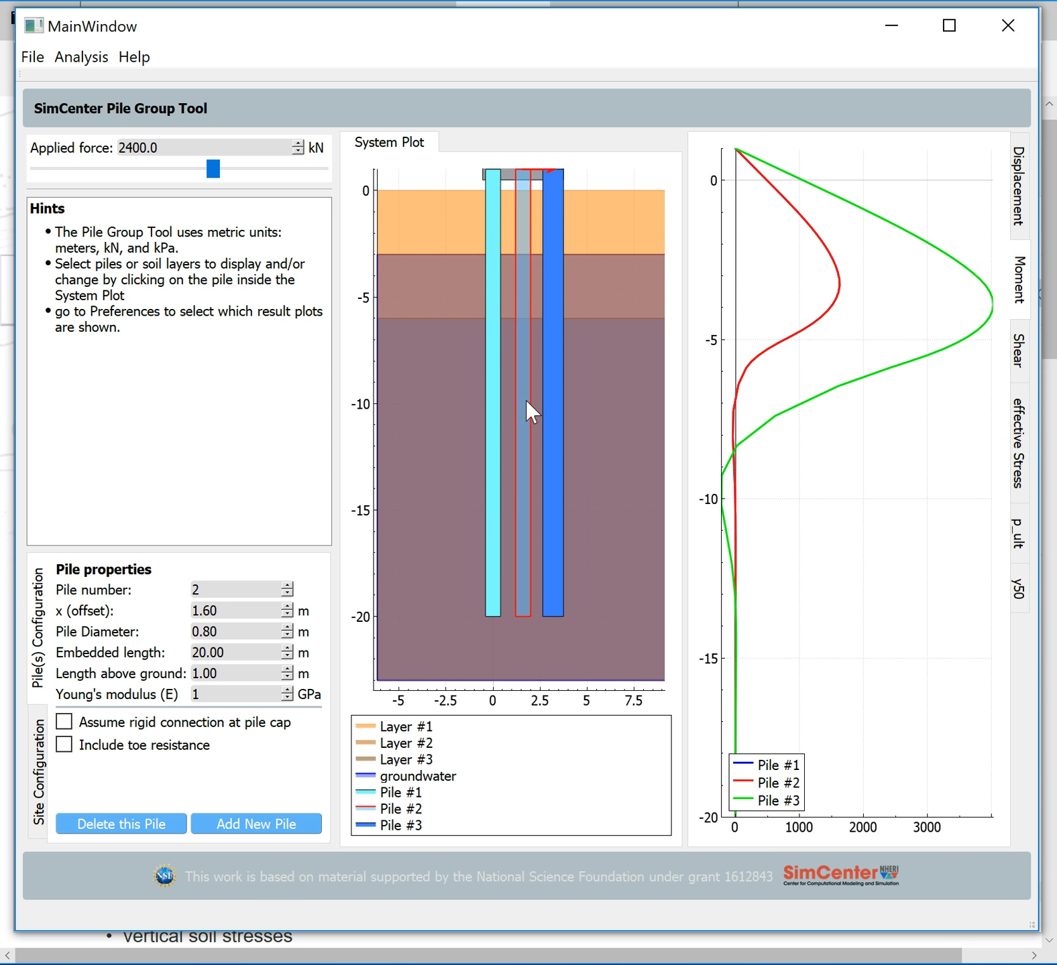
click(287, 657)
click(287, 657)
click(287, 657)
click(288, 657)
click(288, 657)
click(288, 657)
key(Down)
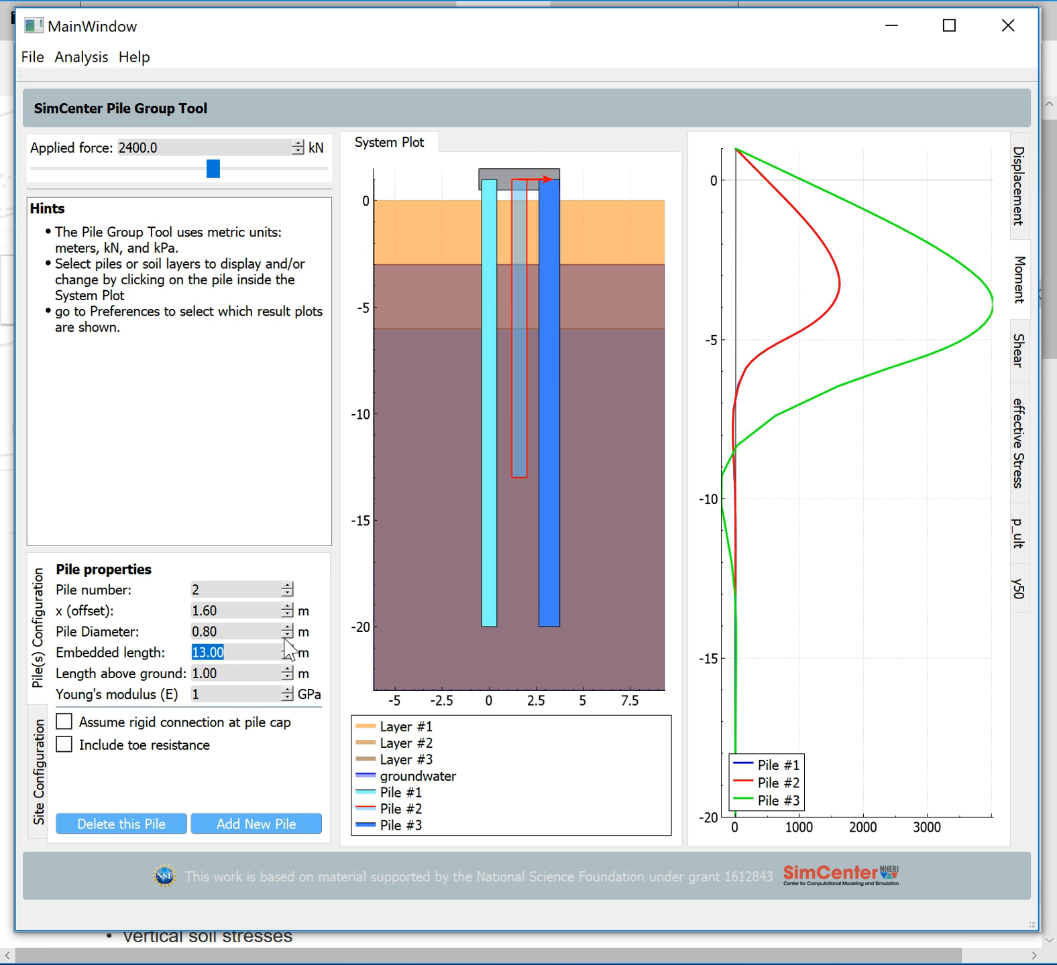
Step: Set the diameter of pile 2 to 0.60 m
click(288, 636)
click(288, 635)
click(288, 635)
click(288, 636)
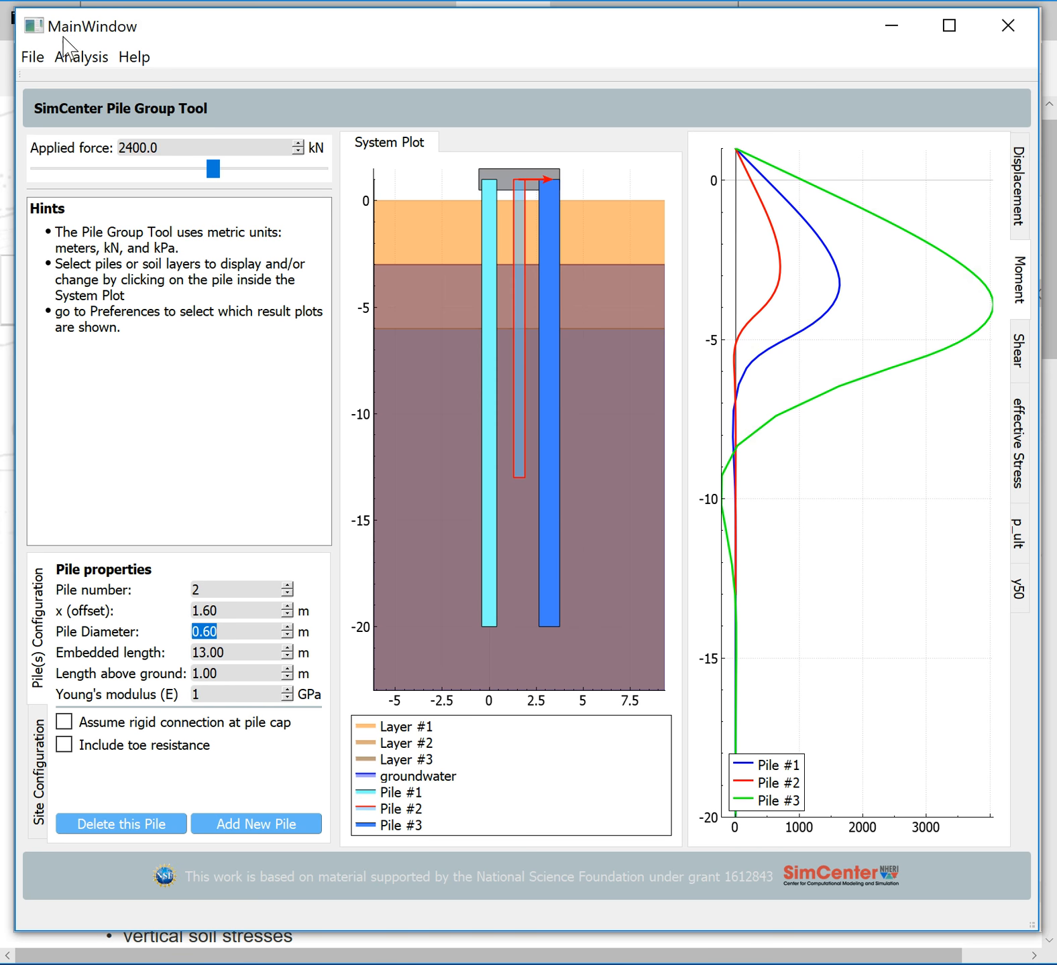
Step: Open the FEA Parameters to inspect the display graphics and OpenSees options
click(79, 65)
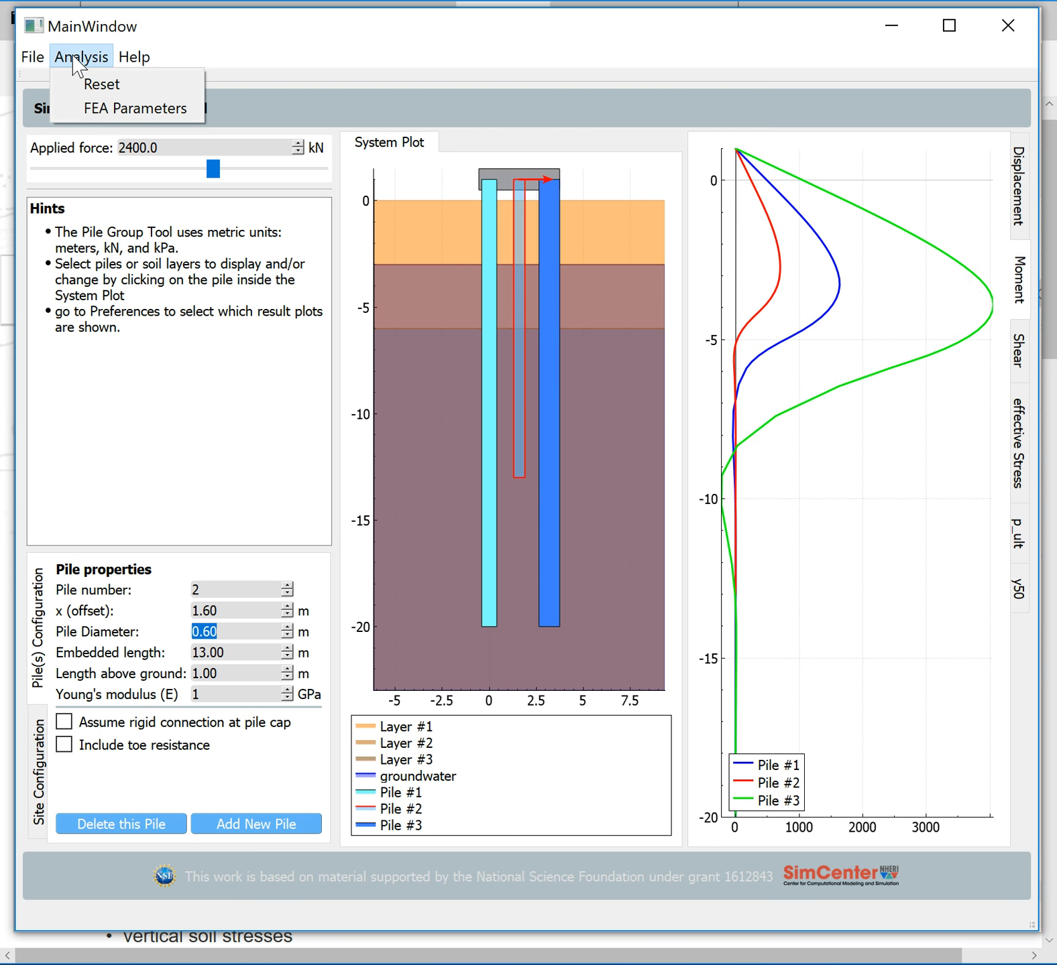
click(97, 110)
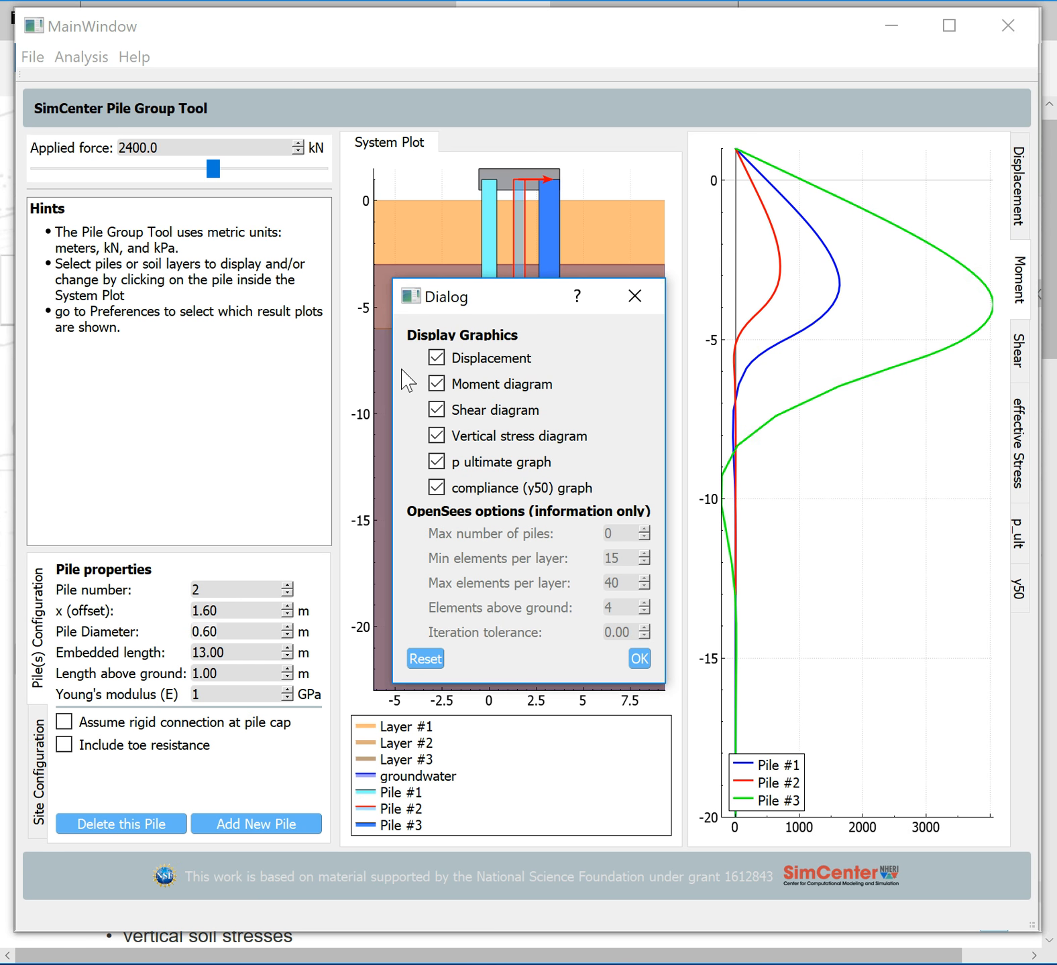